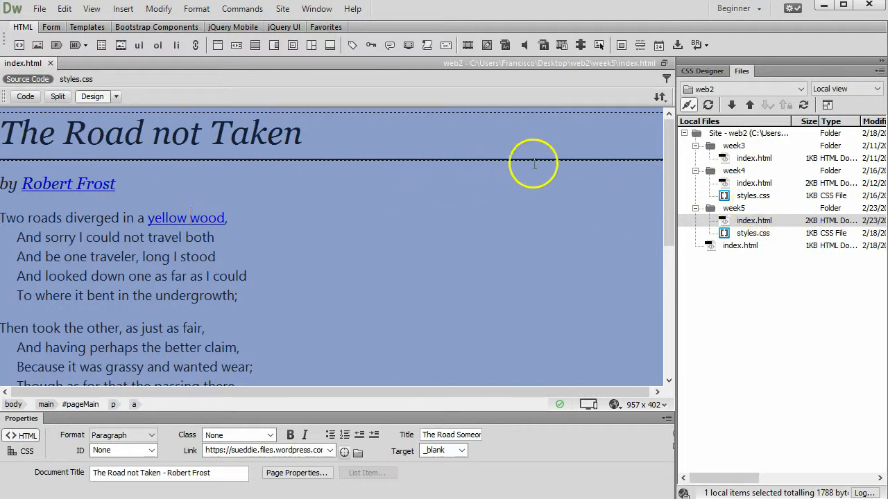
- Save a copy of the week5 index.html page in the same folder under the file name fire
{"action": "left_click", "coordinate": [754, 221]}
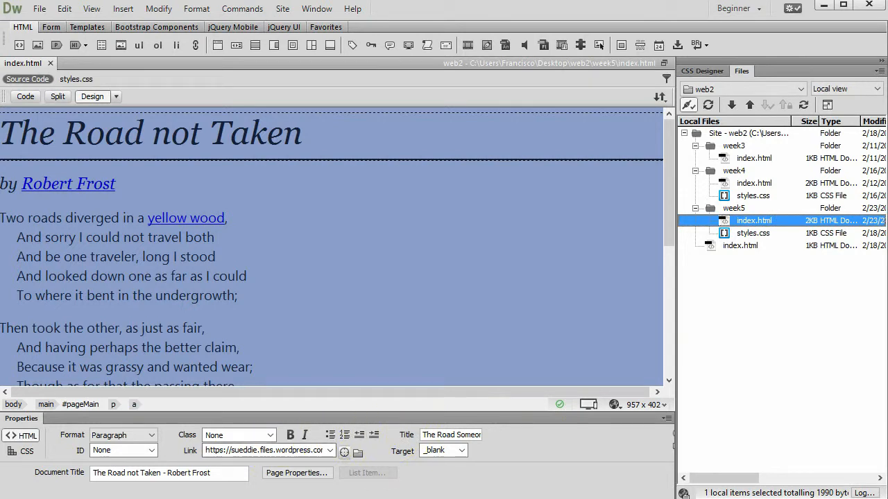
{"action": "left_click", "coordinate": [128, 214]}
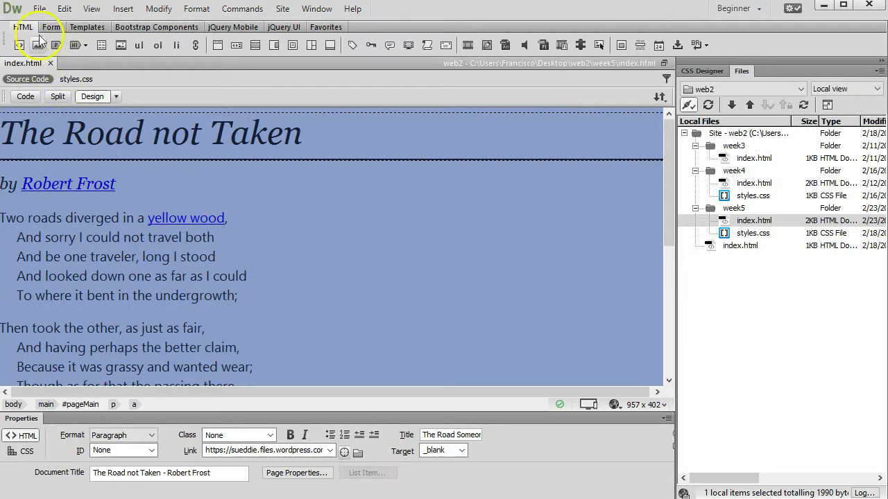
{"action": "left_click", "coordinate": [40, 9]}
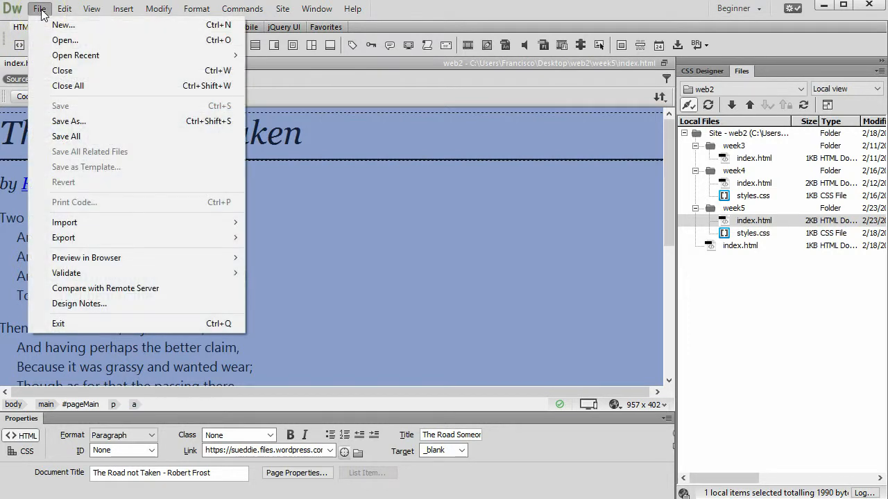
{"action": "left_click", "coordinate": [101, 122]}
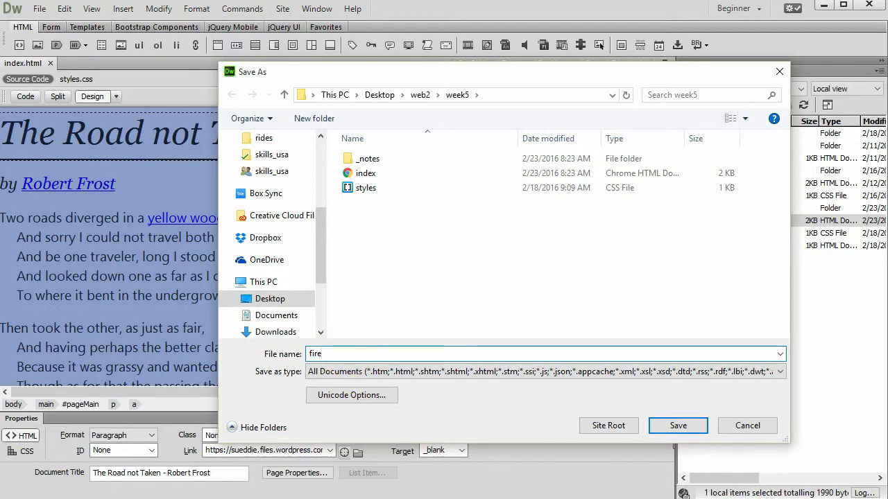
{"action": "key", "text": "Return"}
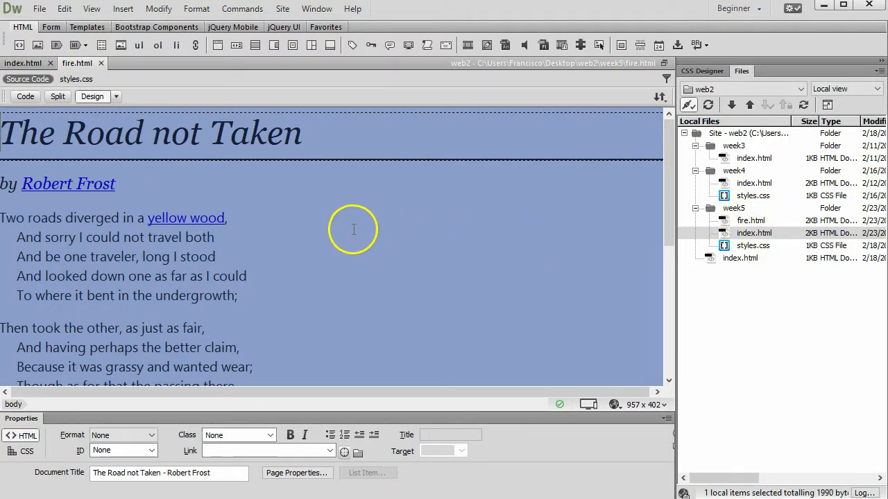
{"action": "left_click", "coordinate": [26, 64]}
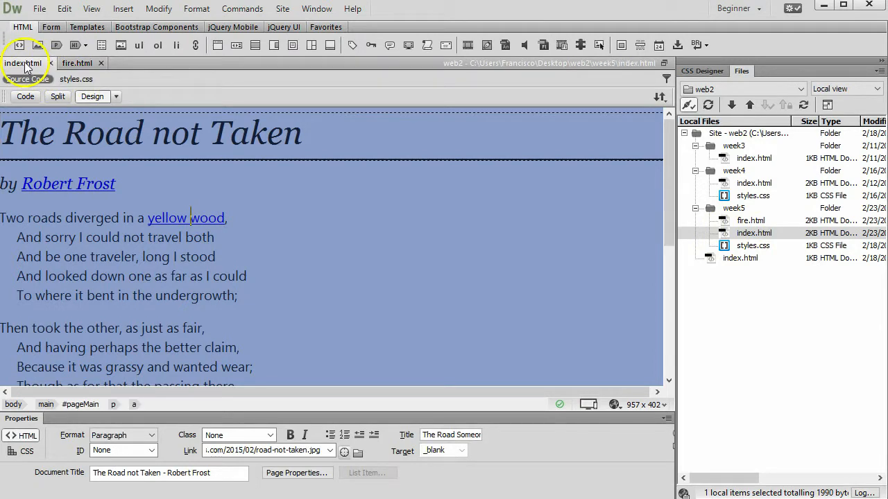
{"action": "scroll", "coordinate": [27, 222], "scroll_direction": "down", "scroll_amount": 4}
{"action": "scroll", "coordinate": [24, 261], "scroll_direction": "up", "scroll_amount": 4}
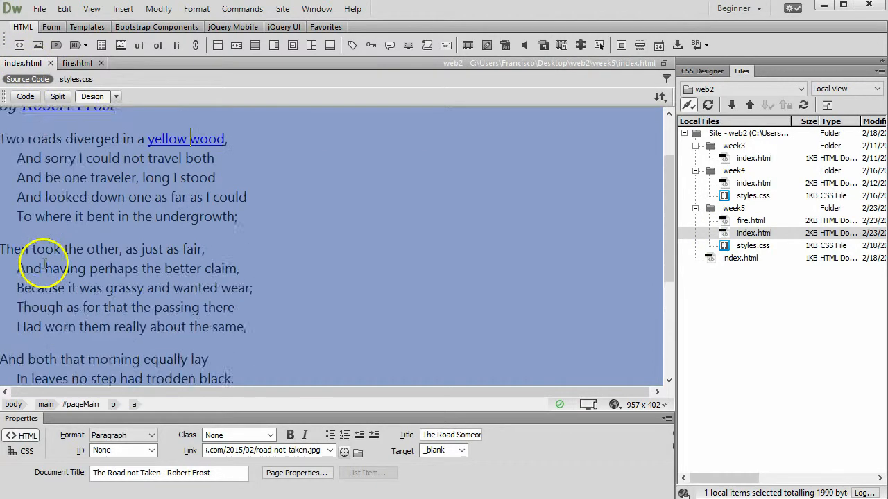
{"action": "left_click", "coordinate": [80, 64]}
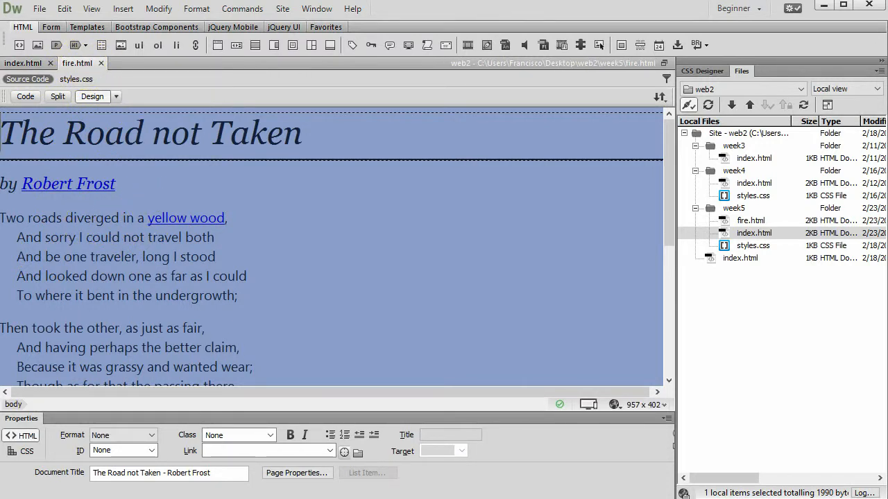
- Switch to Word and copy the Fire and Ice verses, from "Some say the world will end in fire" through "And would suffice."
{"action": "key", "text": "alt+Tab"}
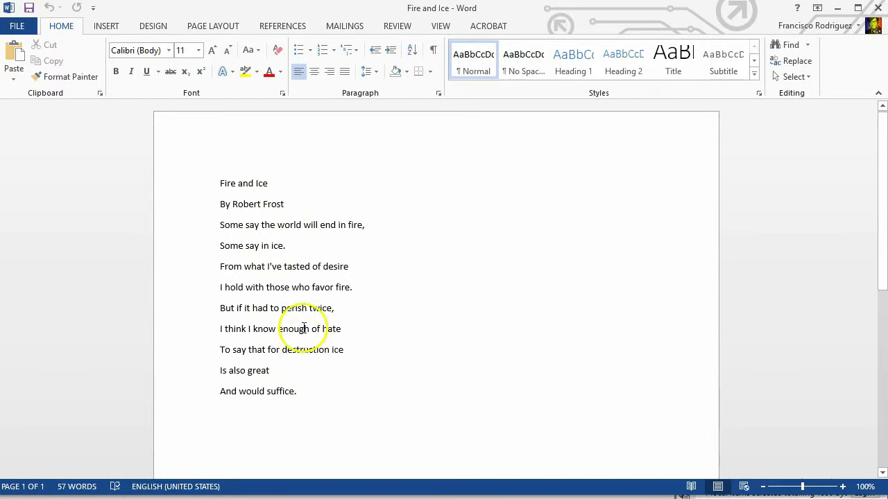
{"action": "left_click", "coordinate": [303, 390]}
{"action": "left_click_drag", "start_coordinate": [303, 390], "coordinate": [207, 222]}
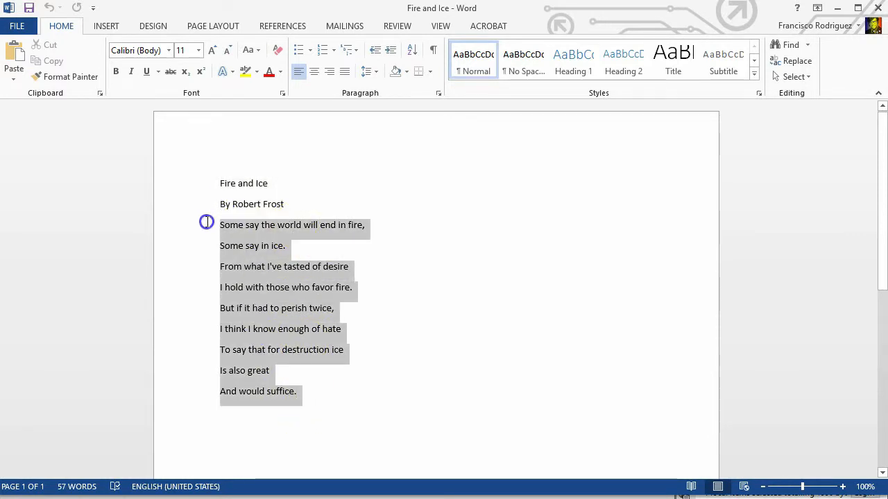
{"action": "left_click_drag", "start_coordinate": [224, 177], "coordinate": [206, 220]}
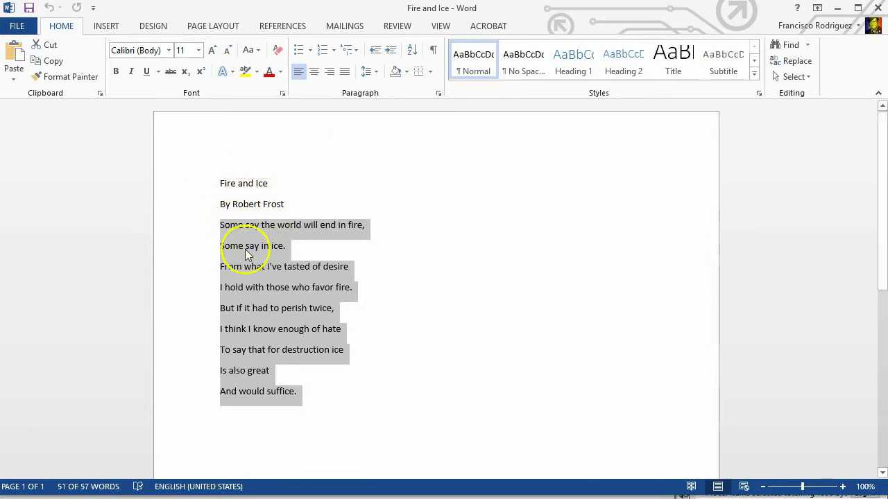
{"action": "left_click_drag", "start_coordinate": [254, 230], "coordinate": [254, 229]}
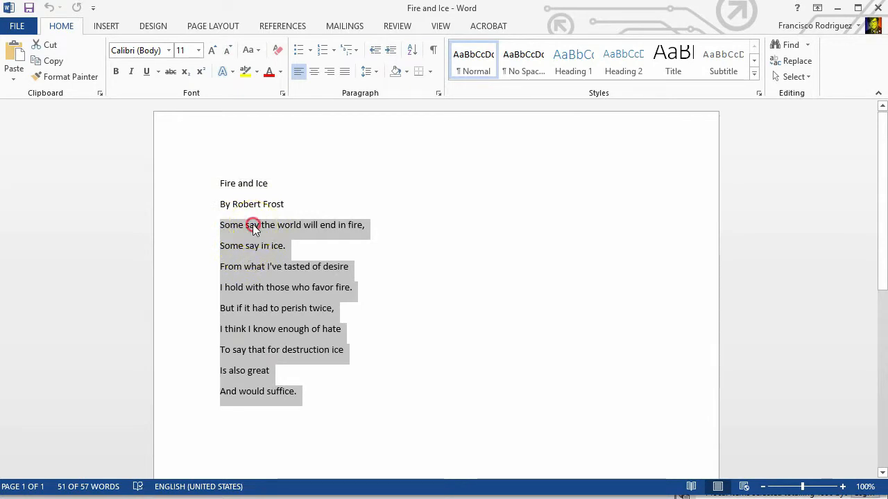
{"action": "right_click", "coordinate": [254, 230]}
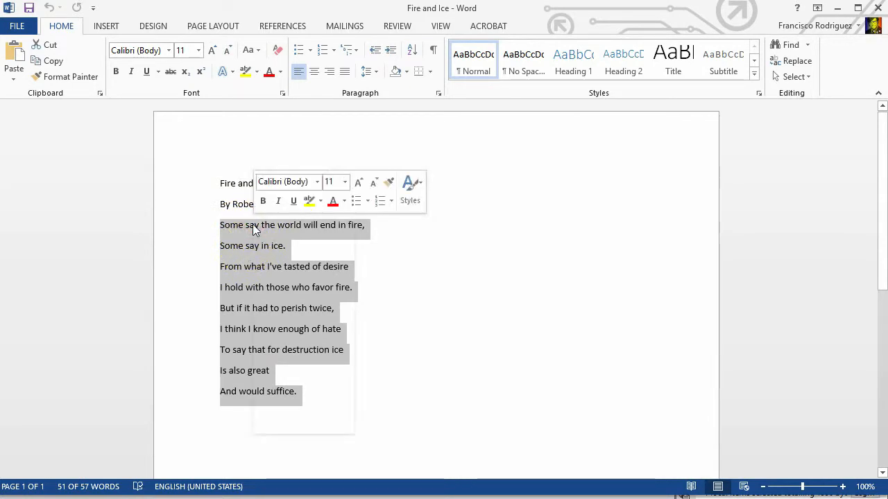
{"action": "left_click", "coordinate": [293, 249]}
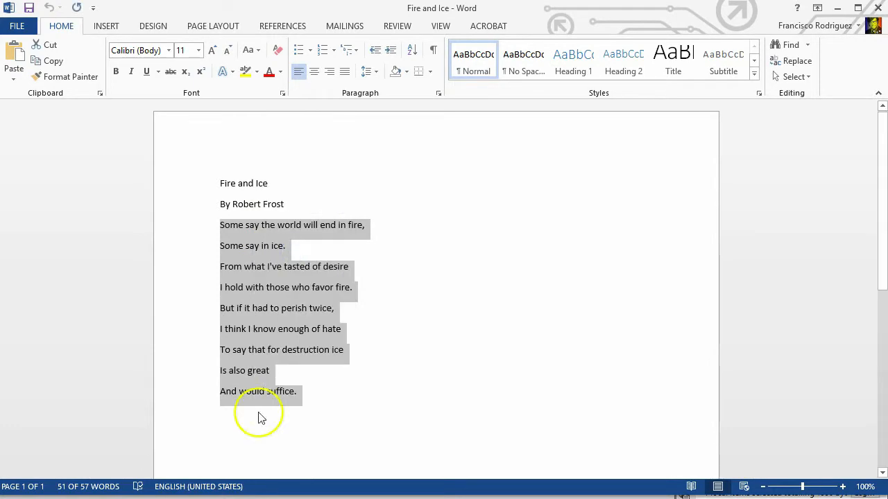
- Switch back to Dreamweaver and delete all the stanzas between the byline and the footer in fire.html
{"action": "key", "text": "alt+Tab"}
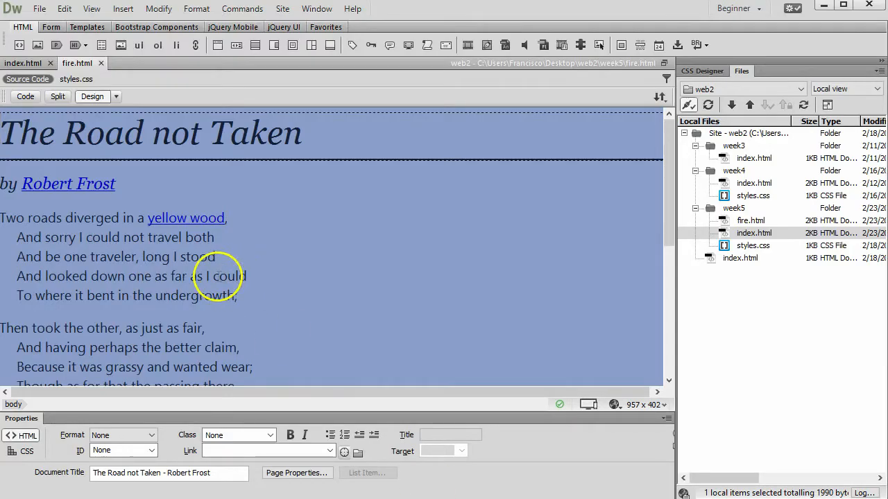
{"action": "left_click_drag", "start_coordinate": [3, 220], "coordinate": [31, 277]}
{"action": "scroll", "coordinate": [331, 298], "scroll_direction": "down", "scroll_amount": 4}
{"action": "scroll", "coordinate": [330, 301], "scroll_direction": "down", "scroll_amount": 3}
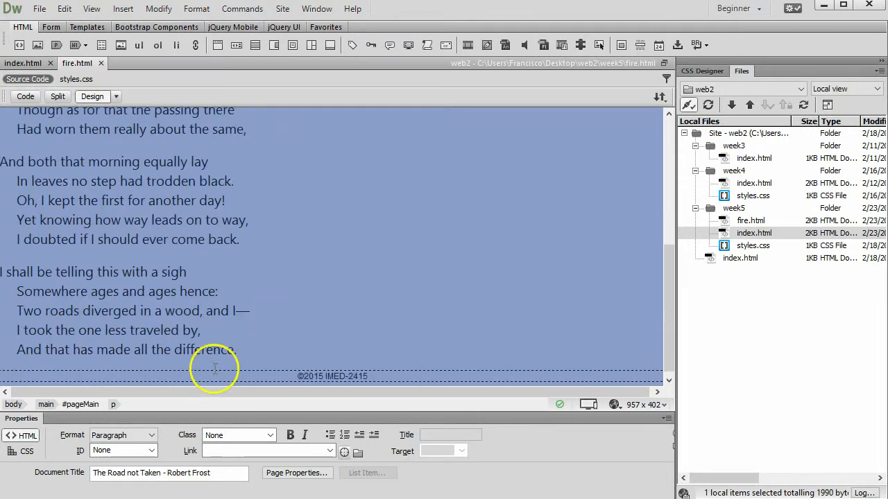
{"action": "left_click", "coordinate": [234, 351], "text": "shift"}
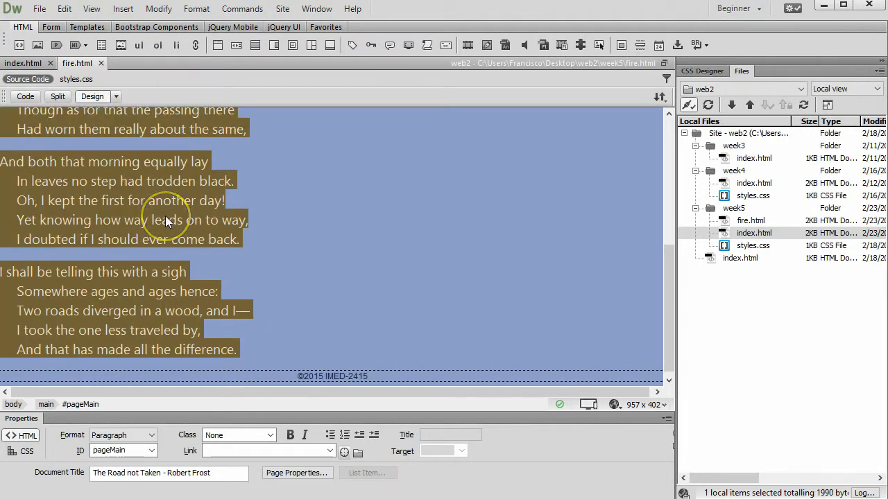
{"action": "key", "text": "Delete"}
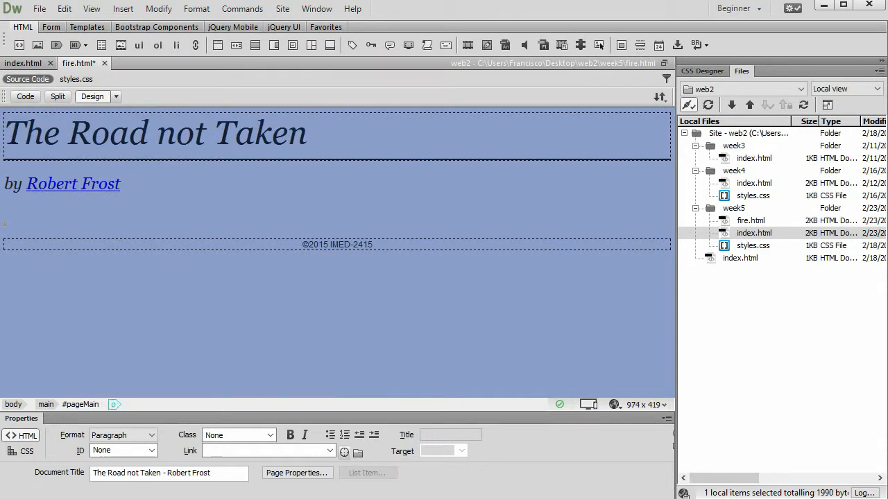
- Paste the copied verses below the byline with Paste Special as text with structure (paragraphs, lists, tables, etc.)
{"action": "left_click", "coordinate": [64, 9]}
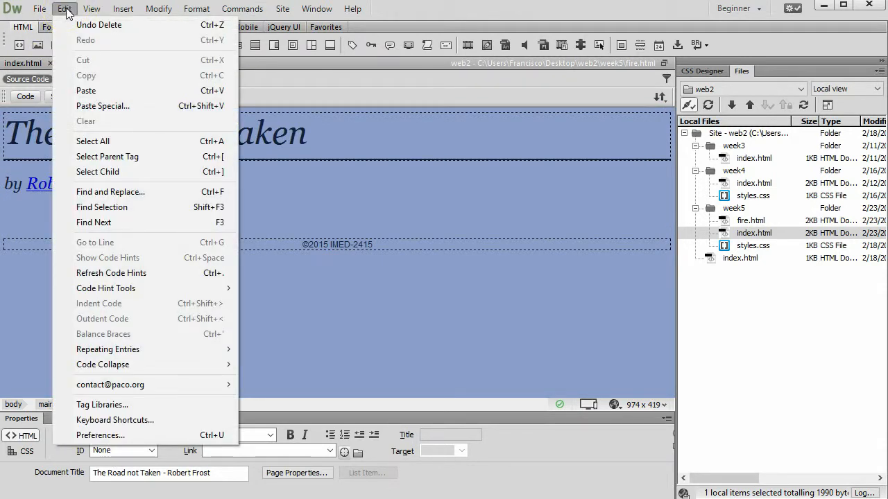
{"action": "left_click", "coordinate": [101, 106]}
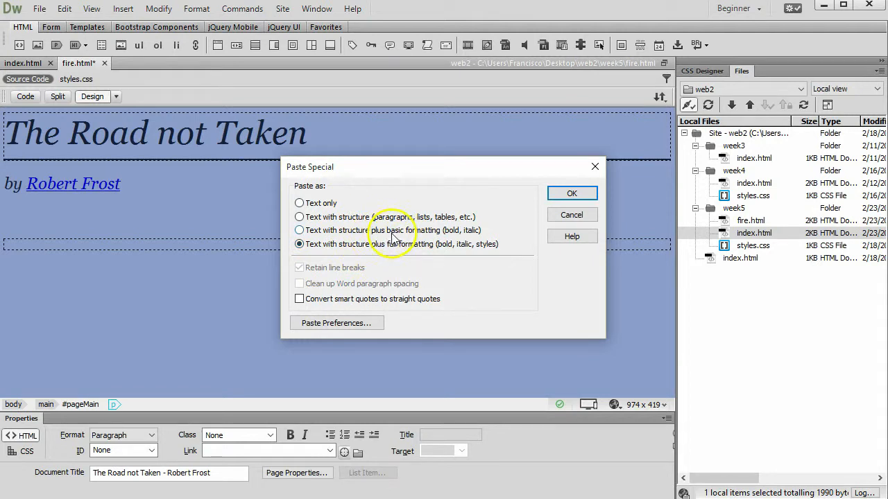
{"action": "left_click", "coordinate": [344, 218]}
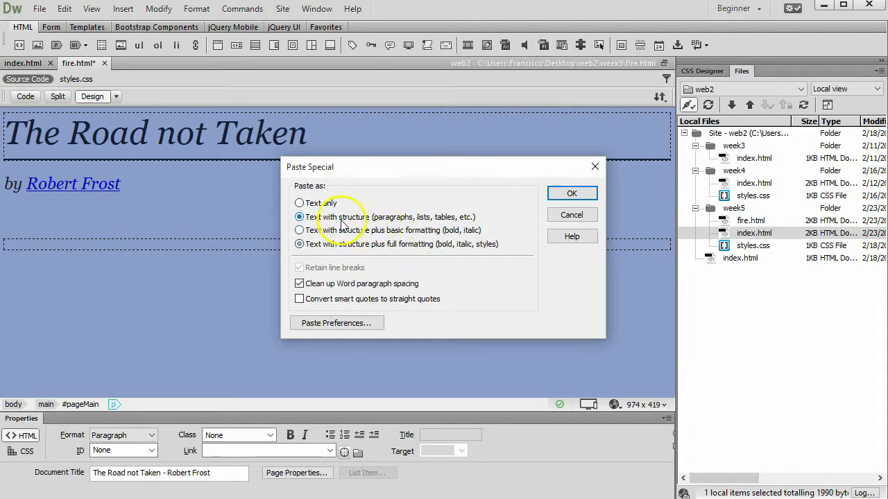
{"action": "left_click", "coordinate": [566, 193]}
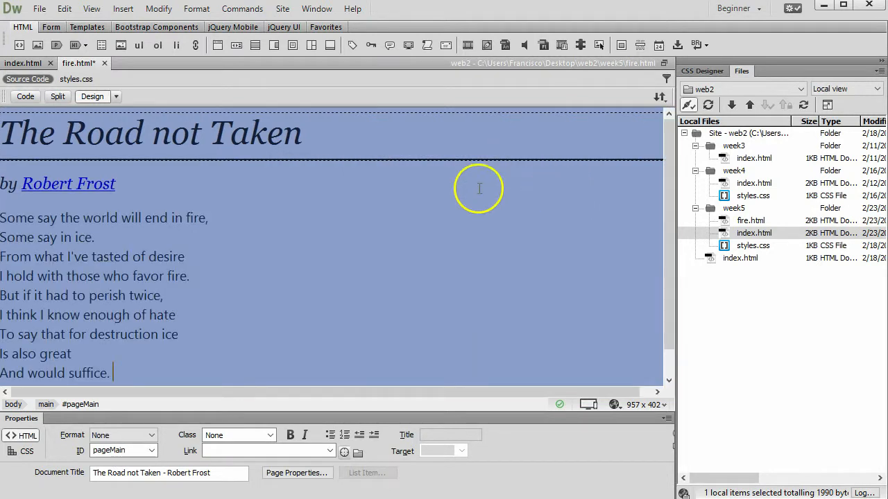
{"action": "scroll", "coordinate": [211, 254], "scroll_direction": "down", "scroll_amount": 1}
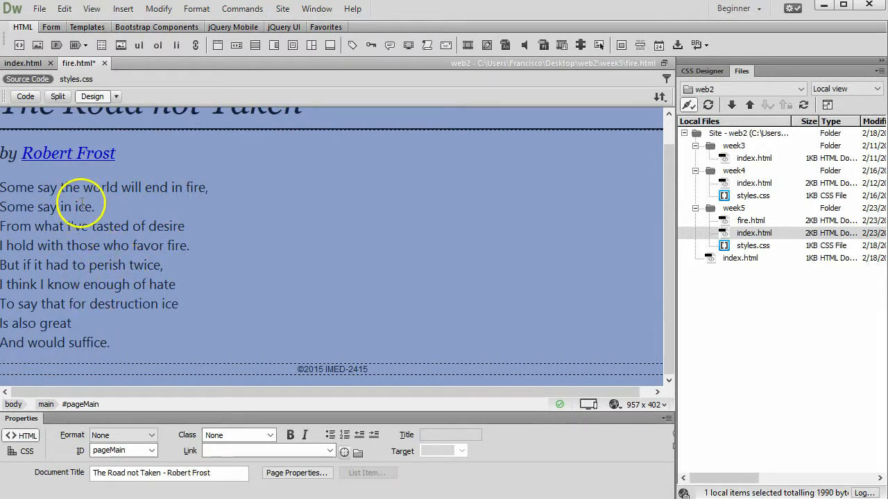
{"action": "scroll", "coordinate": [108, 221], "scroll_direction": "up", "scroll_amount": 1}
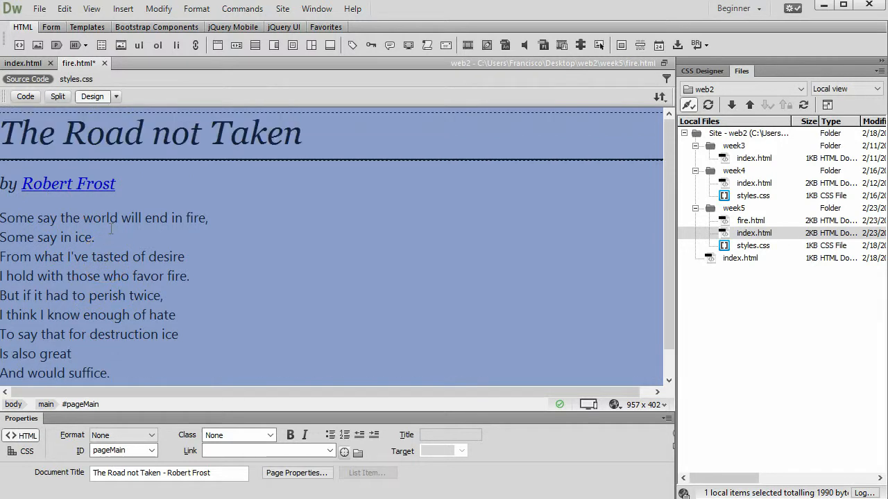
- Replace the main heading of fire.html with "Fire and Ice" and save the page
{"action": "left_click_drag", "start_coordinate": [313, 131], "coordinate": [0, 163]}
{"action": "type", "text": "F"}
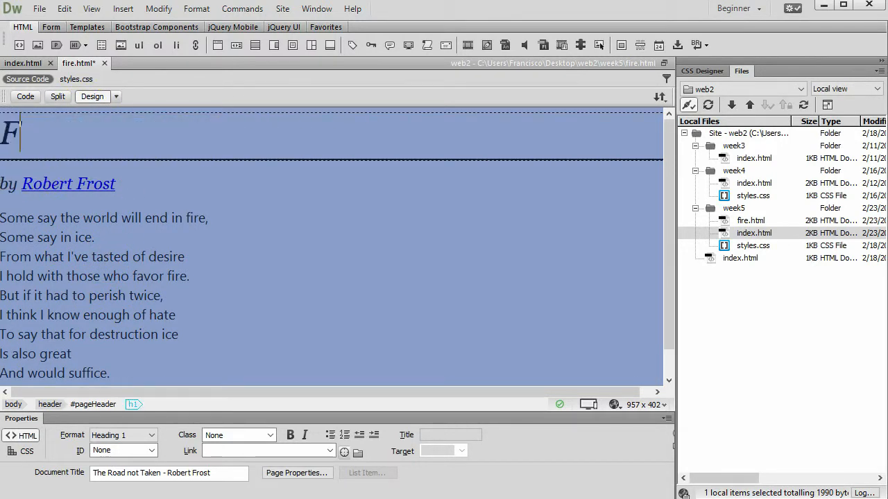
{"action": "type", "text": "ire and Ice"}
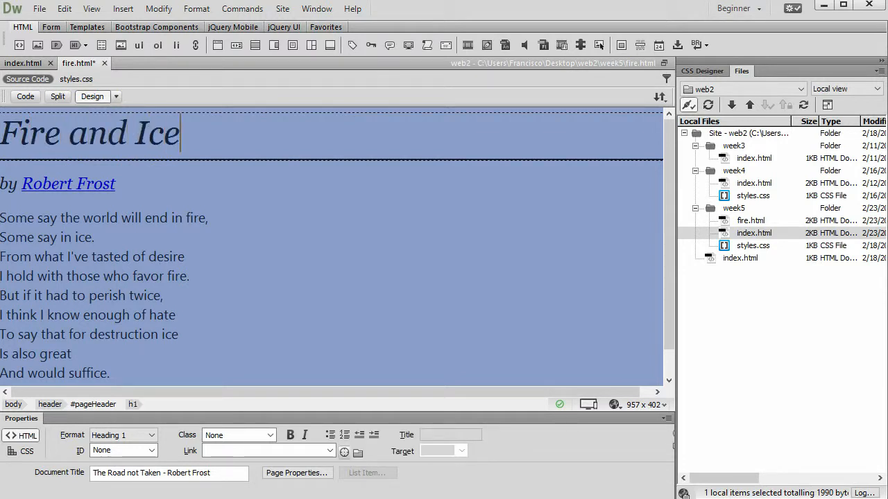
{"action": "left_click", "coordinate": [40, 8]}
{"action": "left_click", "coordinate": [61, 106]}
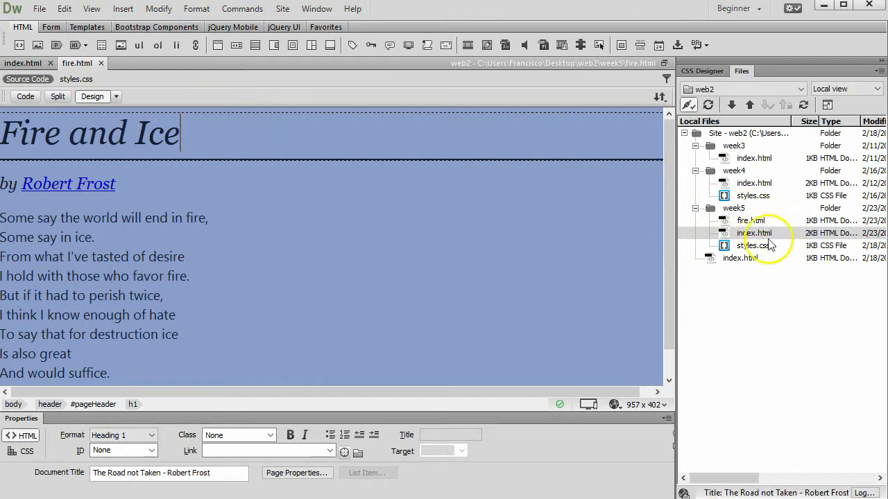
- Add an italic paragraph reading "Also read Fire and Ice by Robert Frost." below the last stanza of index.html
{"action": "left_click", "coordinate": [31, 64]}
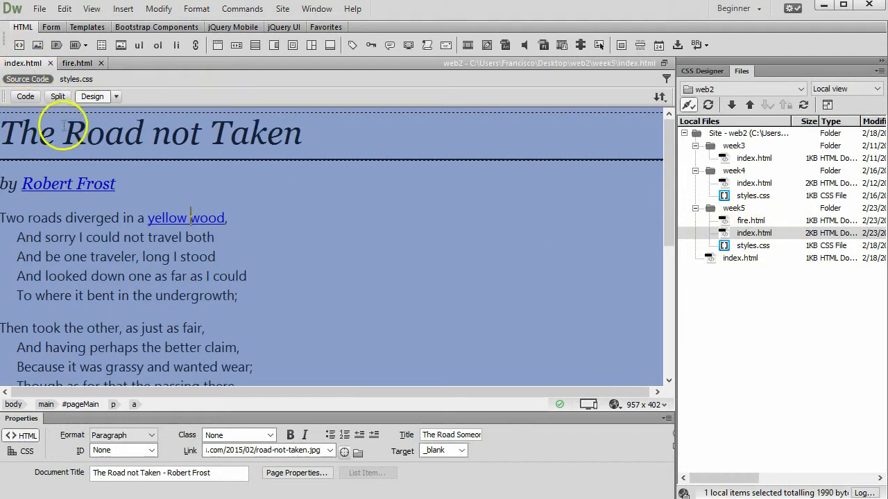
{"action": "scroll", "coordinate": [251, 231], "scroll_direction": "down", "scroll_amount": 6}
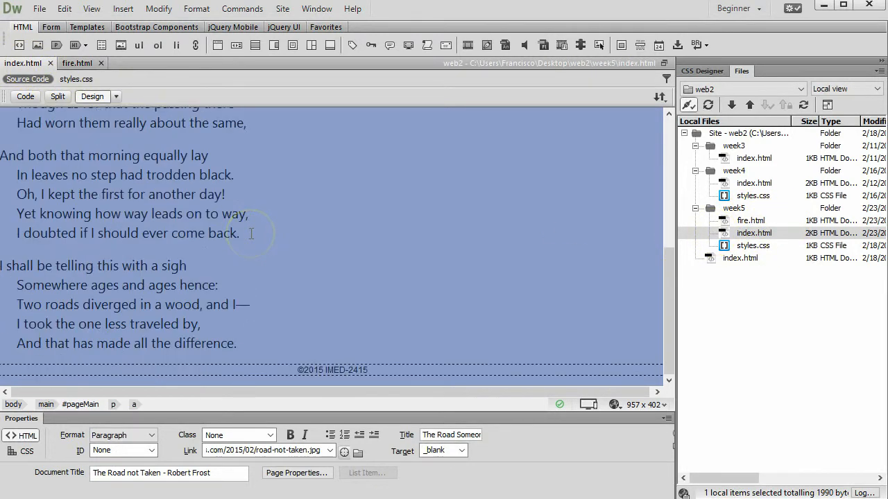
{"action": "left_click", "coordinate": [240, 354]}
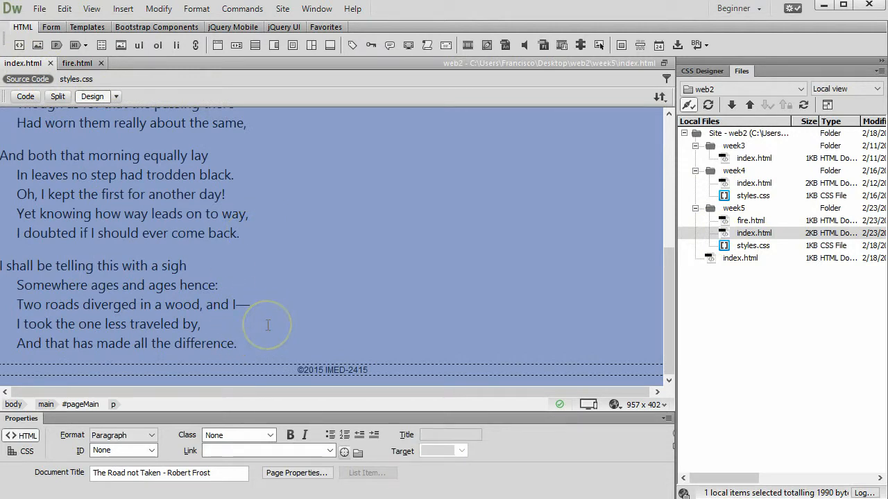
{"action": "key", "text": "Return"}
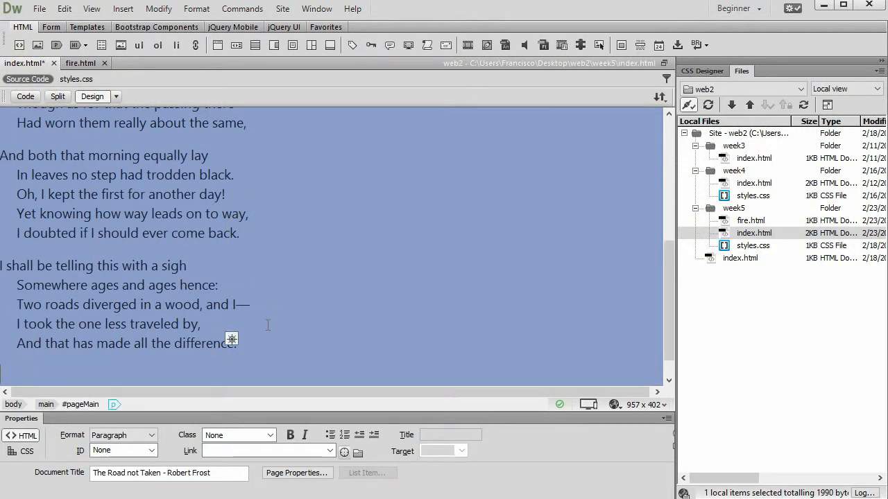
{"action": "type", "text": "o read Fire and Ice by Robert Frost."}
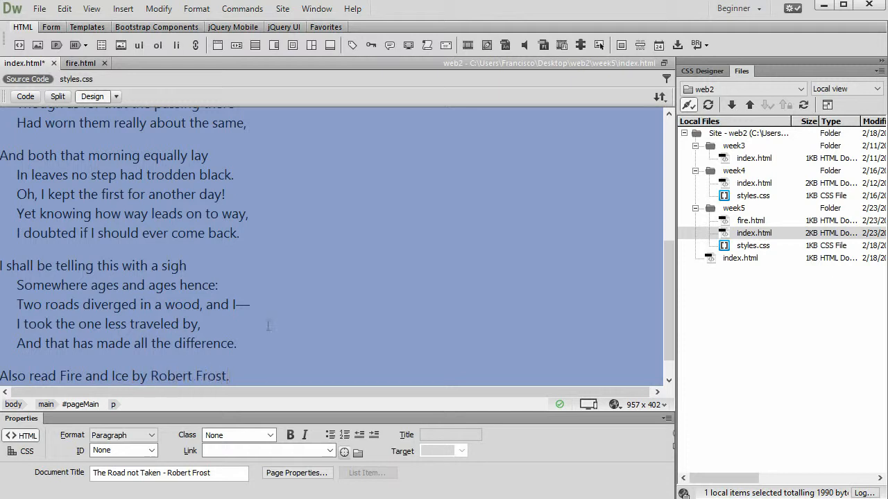
{"action": "left_click_drag", "start_coordinate": [269, 369], "coordinate": [7, 387]}
{"action": "left_click", "coordinate": [304, 437]}
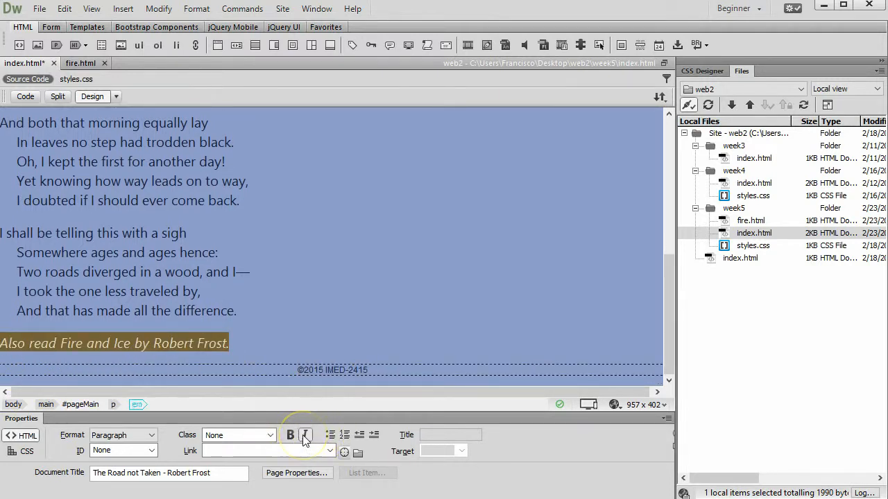
- Link the words "Fire and Ice" in the last line of index.html to fire.html
{"action": "left_click", "coordinate": [86, 345]}
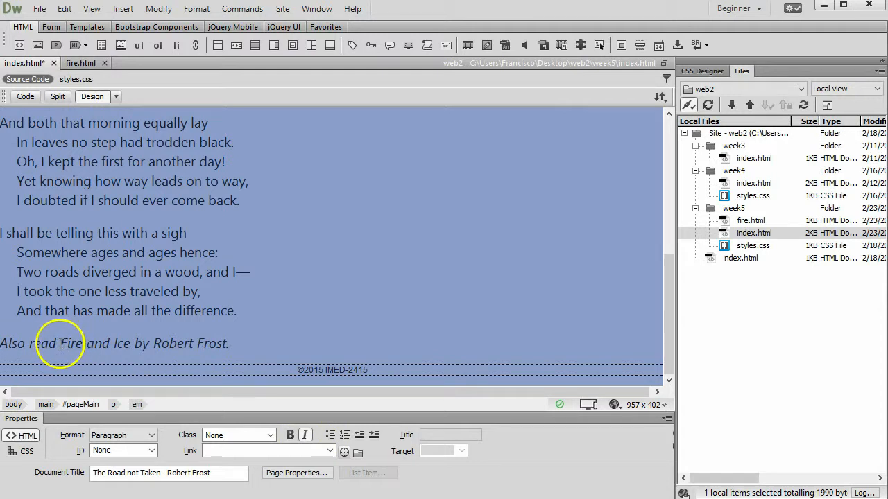
{"action": "left_click_drag", "start_coordinate": [61, 345], "coordinate": [129, 347]}
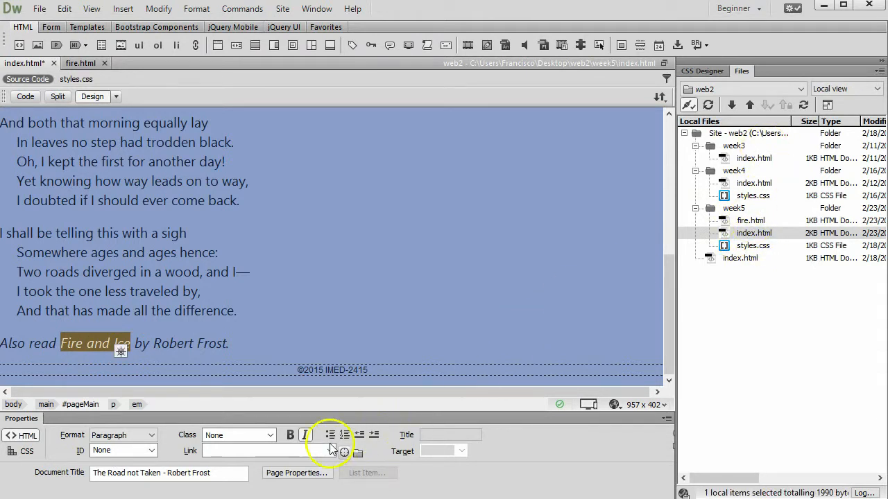
{"action": "left_click", "coordinate": [256, 447]}
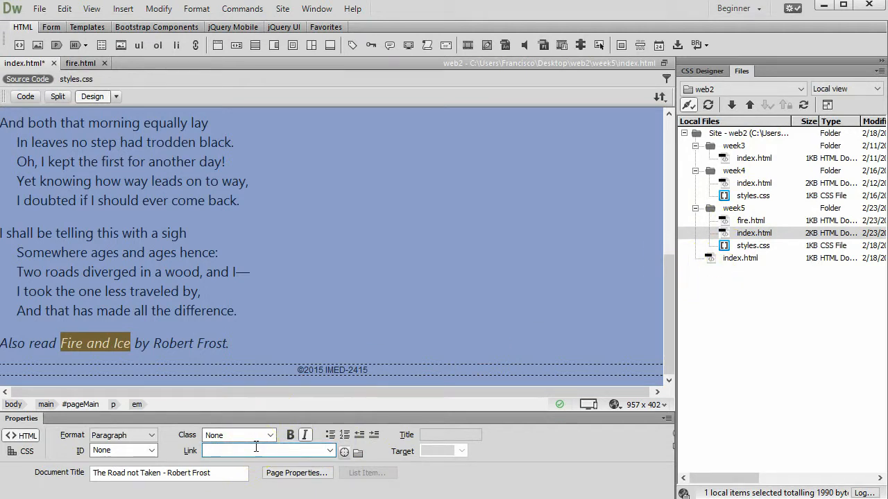
{"action": "type", "text": "fire.html"}
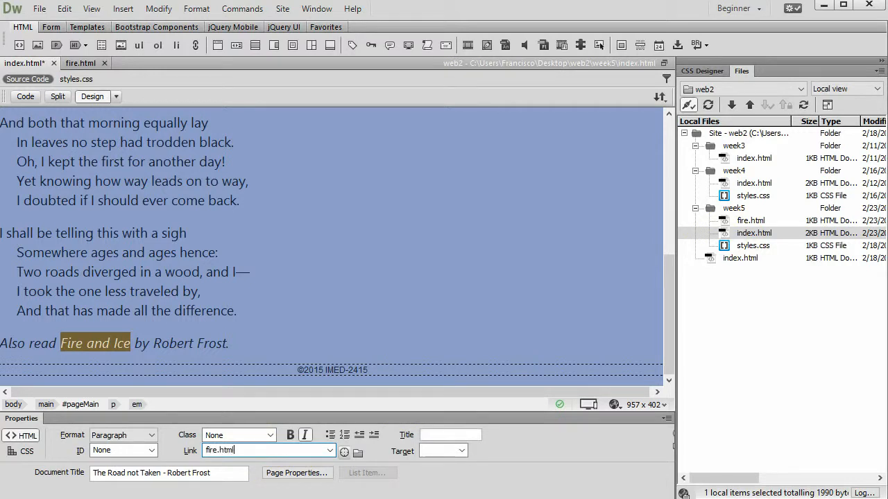
{"action": "key", "text": "Return"}
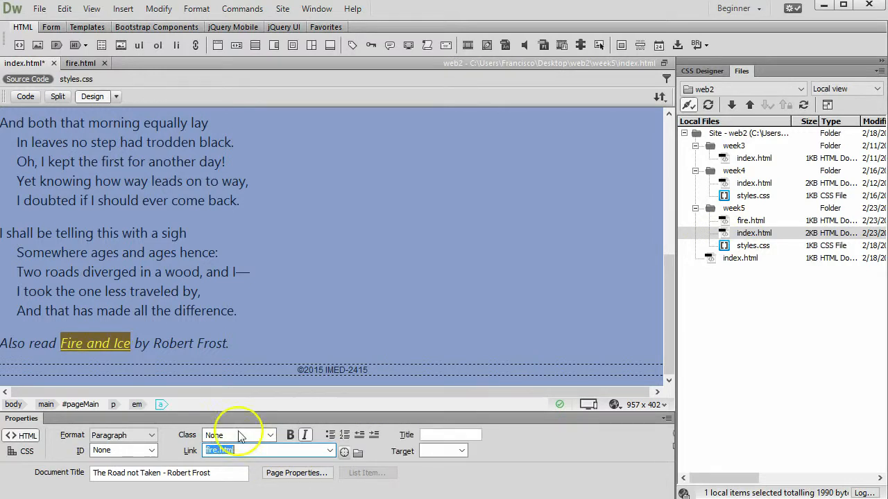
- Switch to fire.html and start a new paragraph below the verse "And would suffice."
{"action": "left_click", "coordinate": [81, 63]}
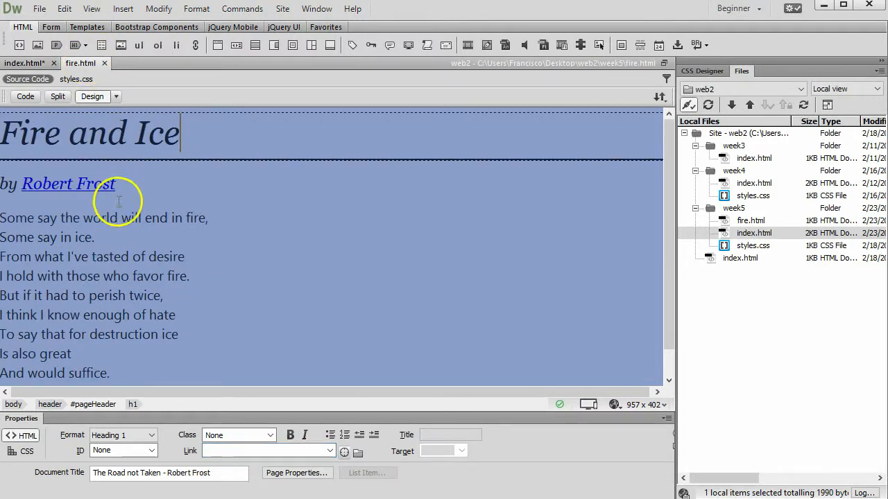
{"action": "scroll", "coordinate": [149, 222], "scroll_direction": "down", "scroll_amount": 2}
{"action": "left_click", "coordinate": [117, 344]}
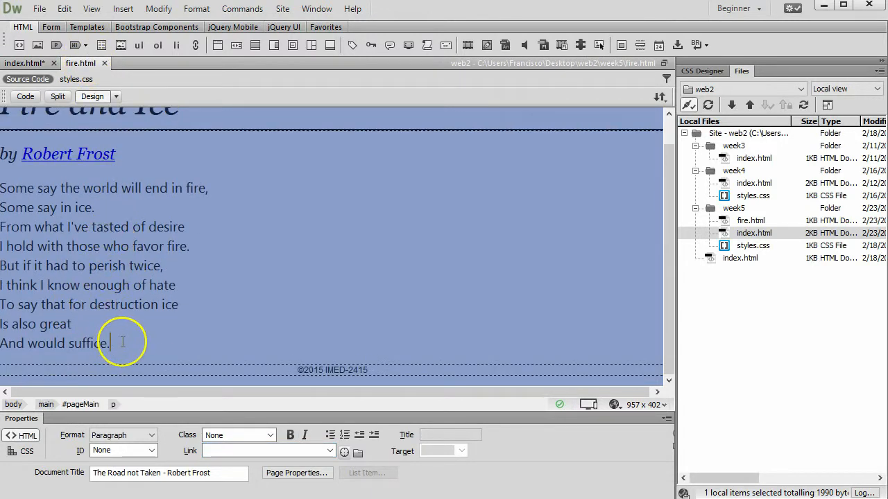
{"action": "key", "text": "Return"}
{"action": "type", "text": "Return to the"}
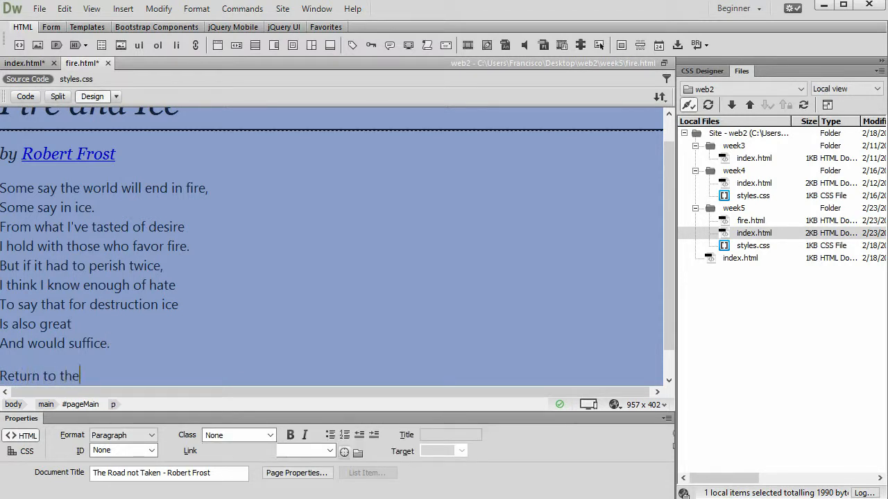
{"action": "key", "text": "ctrl+shift+Left"}
{"action": "key", "text": "ctrl+shift+Left"}
{"action": "key", "text": "ctrl+shift+Left"}
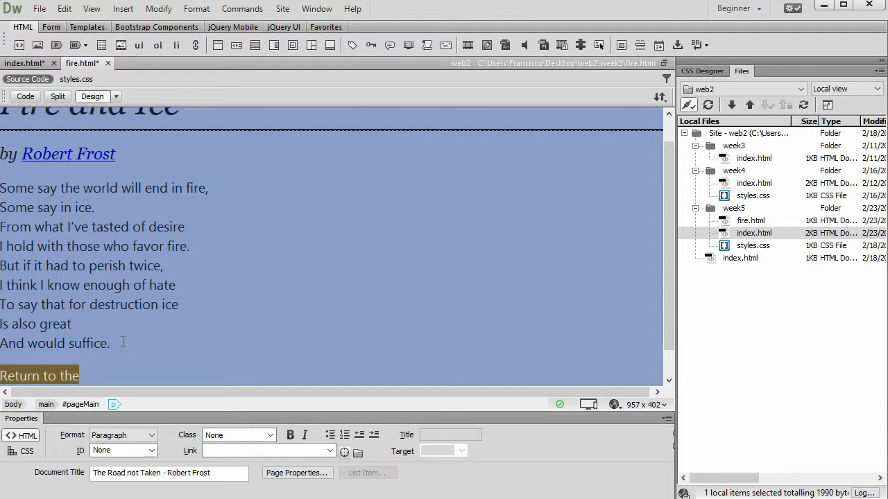
{"action": "key", "text": "BackSpace"}
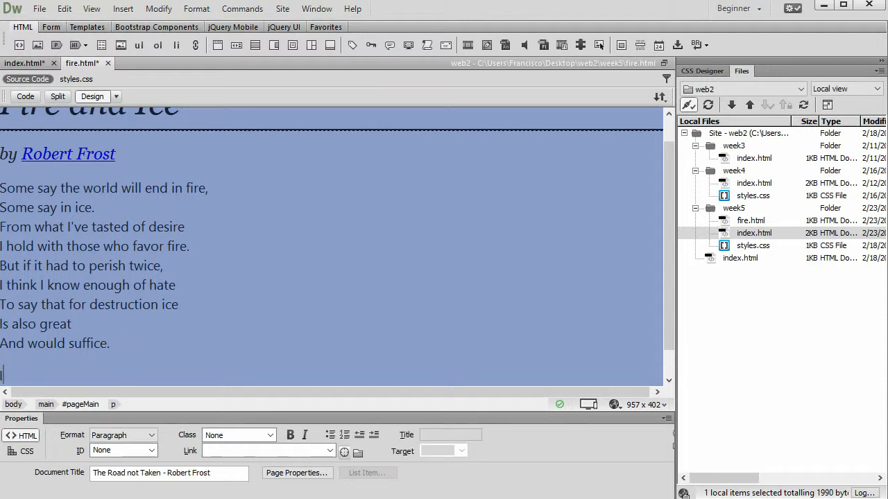
- Enter "Also read The Road not Taken by Robert Frost." in the empty paragraph of fire.html and make it italic
{"action": "type", "text": "Also read The Road not Taken by"}
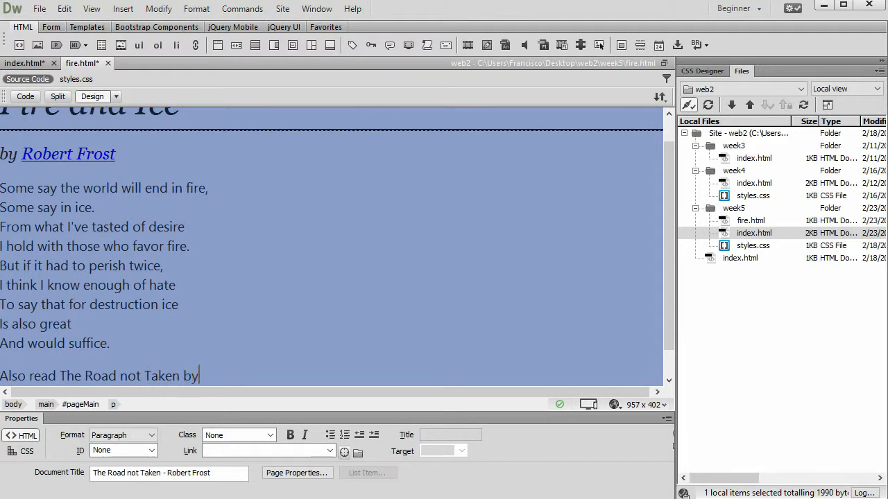
{"action": "type", "text": "obe"}
{"action": "type", "text": "rt Frost."}
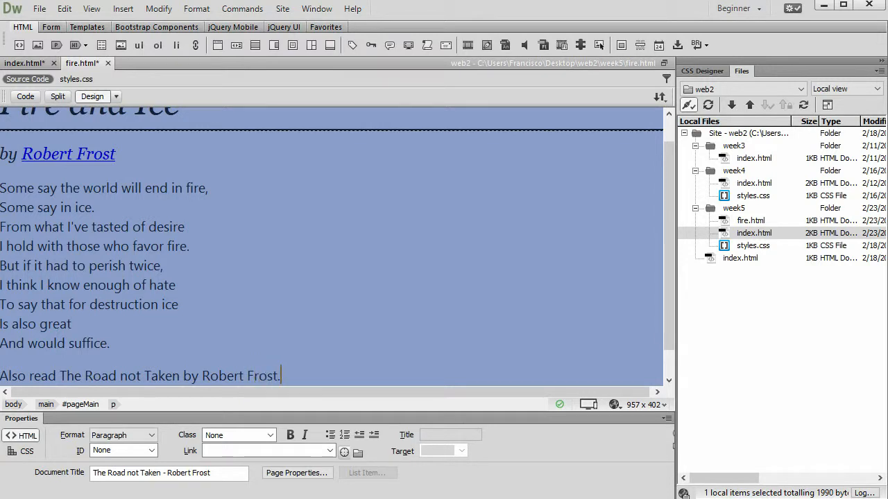
{"action": "triple_click", "coordinate": [4, 378]}
{"action": "left_click", "coordinate": [304, 435]}
{"action": "left_click", "coordinate": [205, 362]}
- Link the words "The Road not Taken" in the closing line of fire.html to index.html
{"action": "left_click_drag", "start_coordinate": [60, 367], "coordinate": [178, 371]}
{"action": "left_click", "coordinate": [232, 450]}
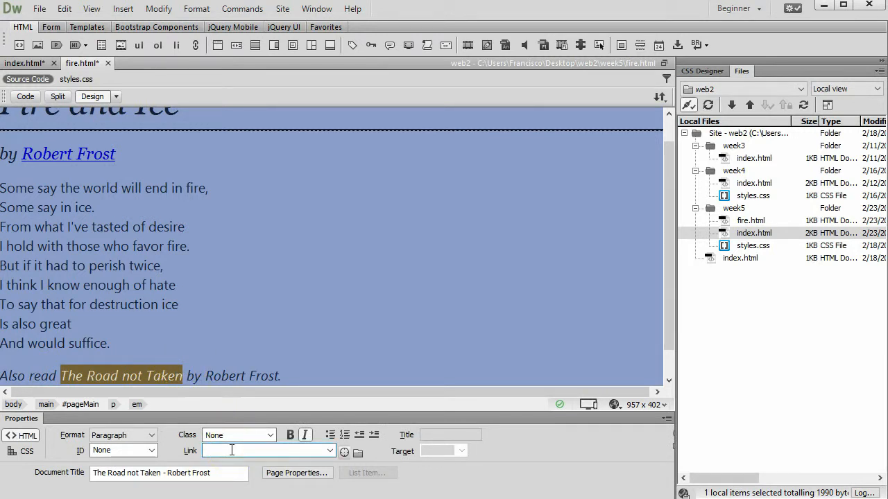
{"action": "type", "text": "index."}
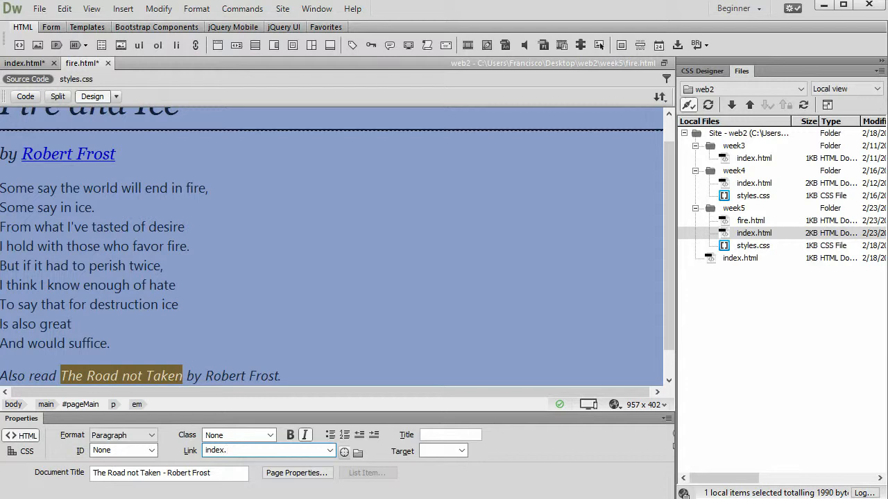
{"action": "type", "text": "html"}
{"action": "key", "text": "Return"}
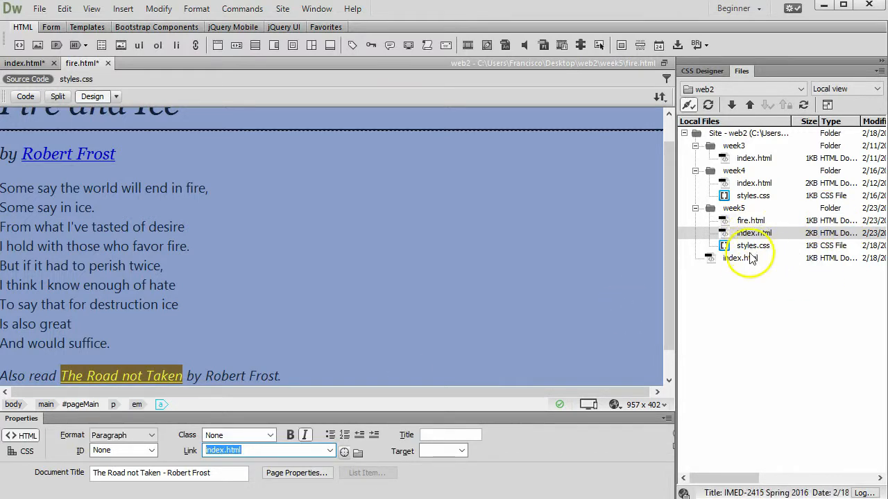
{"action": "left_click", "coordinate": [257, 450]}
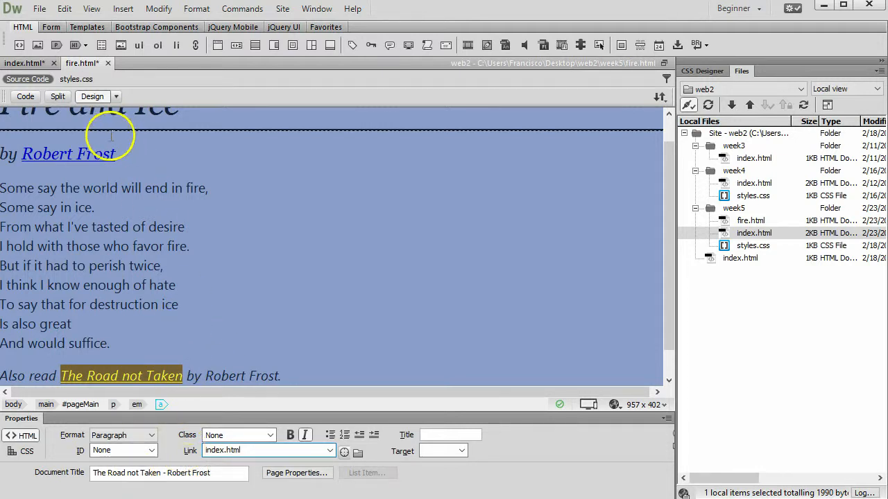
- Save both fire.html and index.html
{"action": "left_click", "coordinate": [40, 8]}
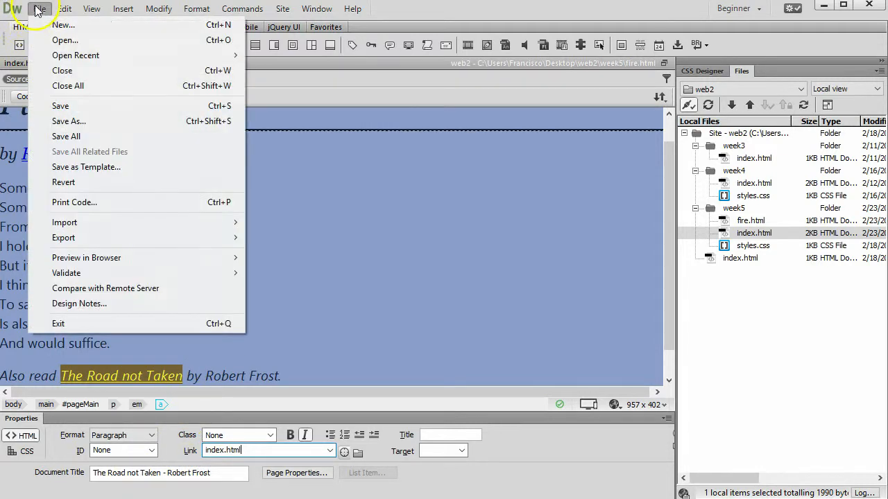
{"action": "left_click", "coordinate": [54, 104]}
{"action": "left_click", "coordinate": [23, 63]}
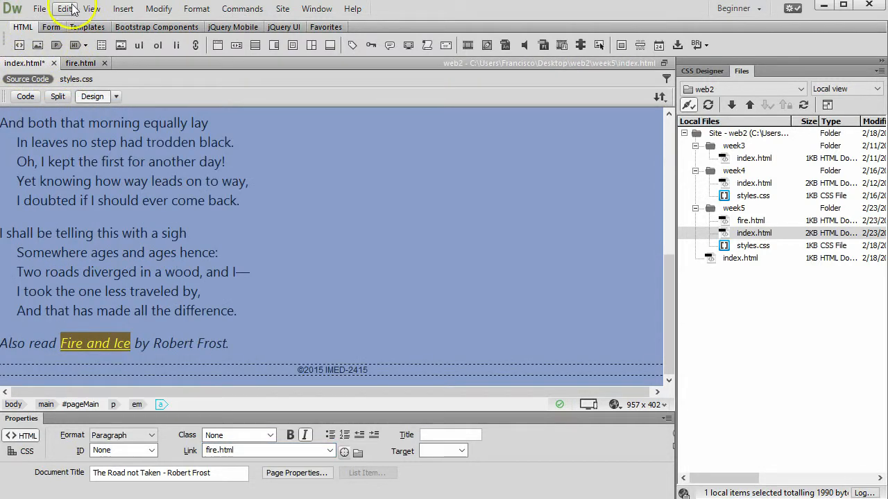
{"action": "left_click", "coordinate": [40, 8]}
{"action": "left_click", "coordinate": [57, 106]}
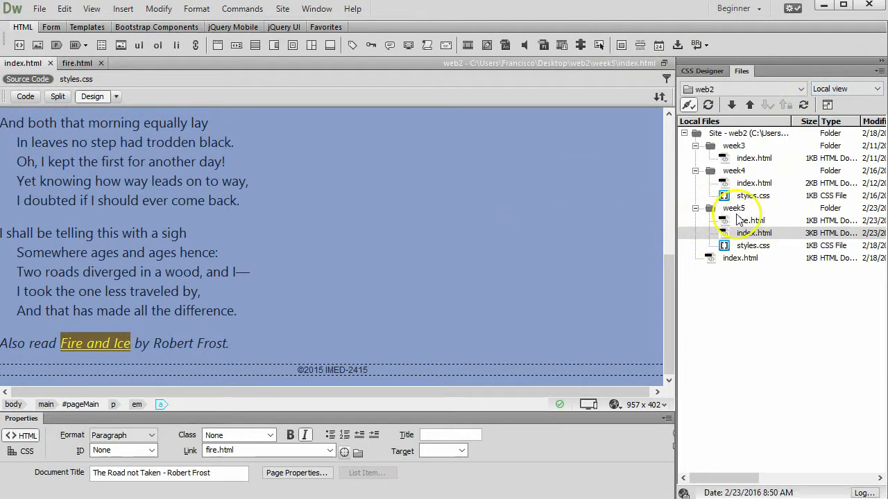
- Upload the whole week5 folder to the remote server, including dependent files
{"action": "left_click", "coordinate": [660, 97]}
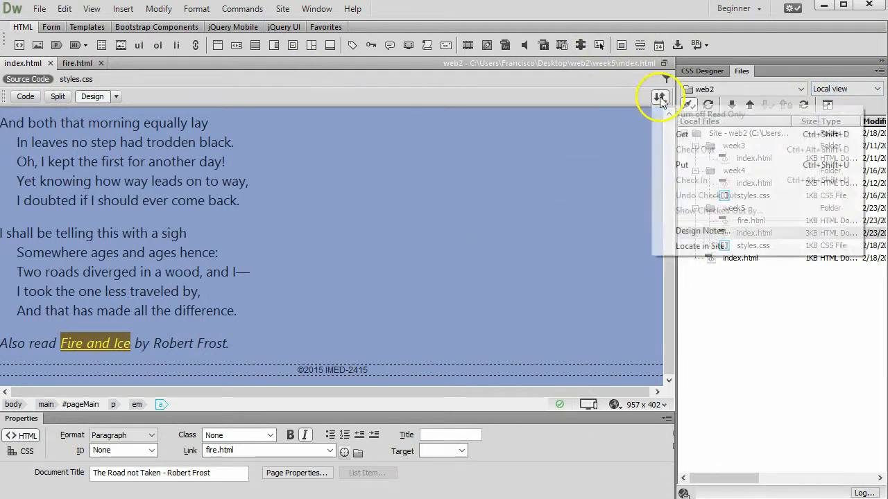
{"action": "left_click", "coordinate": [615, 133]}
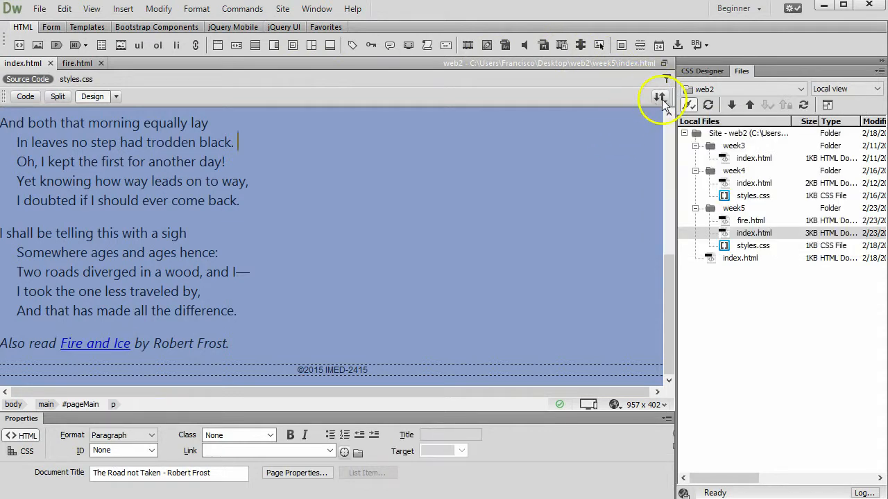
{"action": "left_click", "coordinate": [735, 209]}
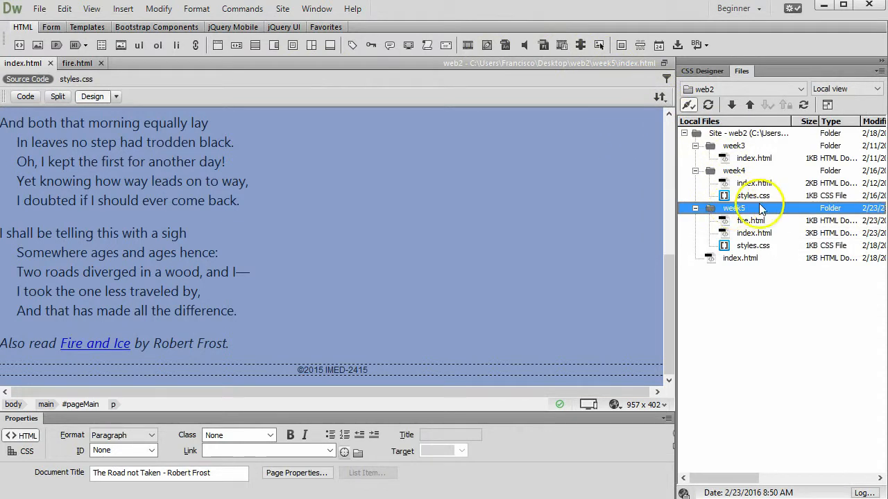
{"action": "right_click", "coordinate": [729, 212]}
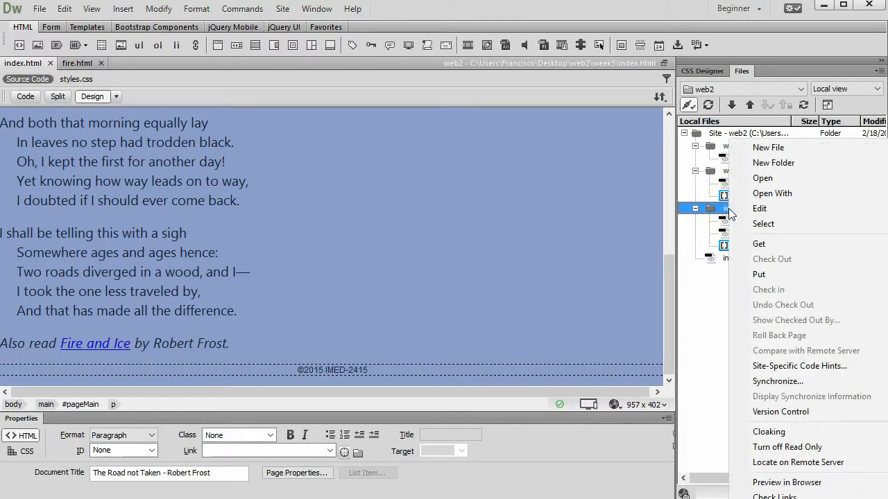
{"action": "left_click", "coordinate": [771, 276]}
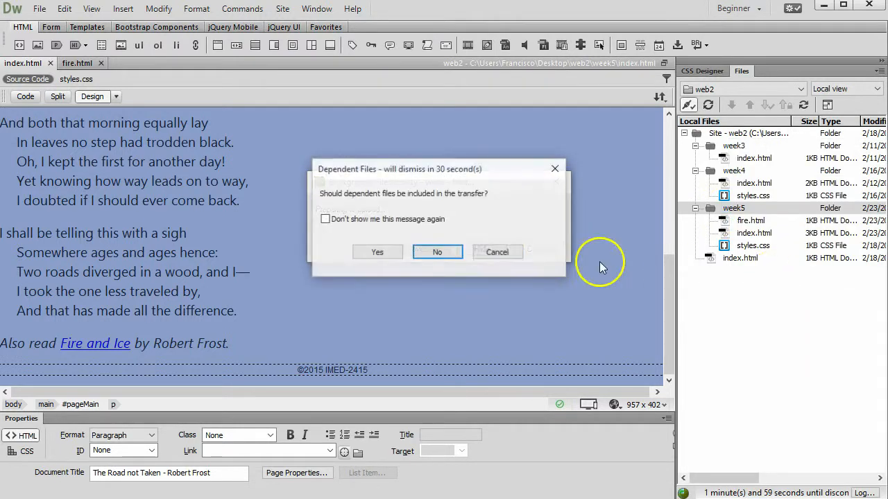
{"action": "left_click", "coordinate": [378, 254]}
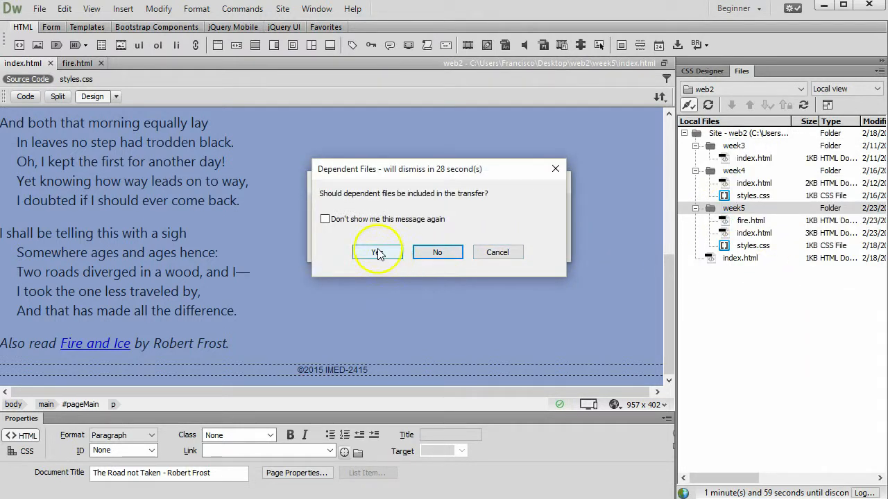
{"action": "left_click", "coordinate": [378, 252]}
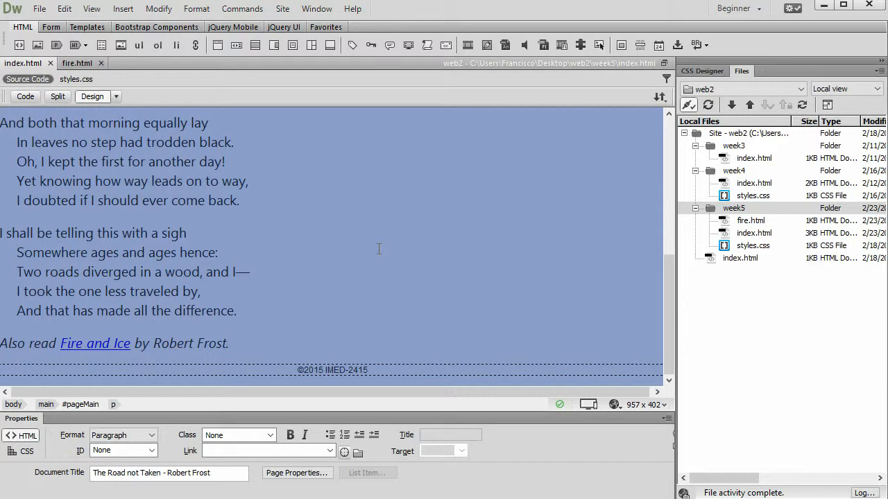
- Switch to Chrome, reload the published week5 index.html page and view its closing line
{"action": "left_click", "coordinate": [389, 288]}
{"action": "mouse_move", "coordinate": [115, 498]}
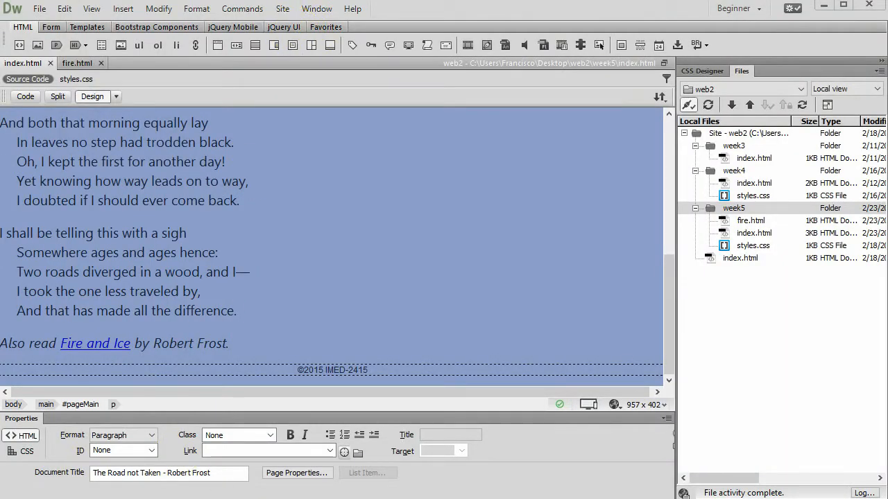
{"action": "left_click", "coordinate": [62, 496]}
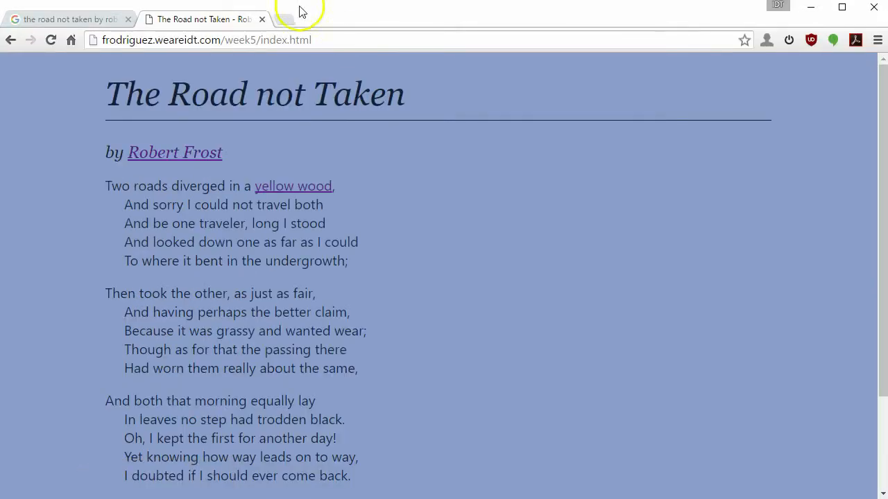
{"action": "scroll", "coordinate": [274, 208], "scroll_direction": "down", "scroll_amount": 3}
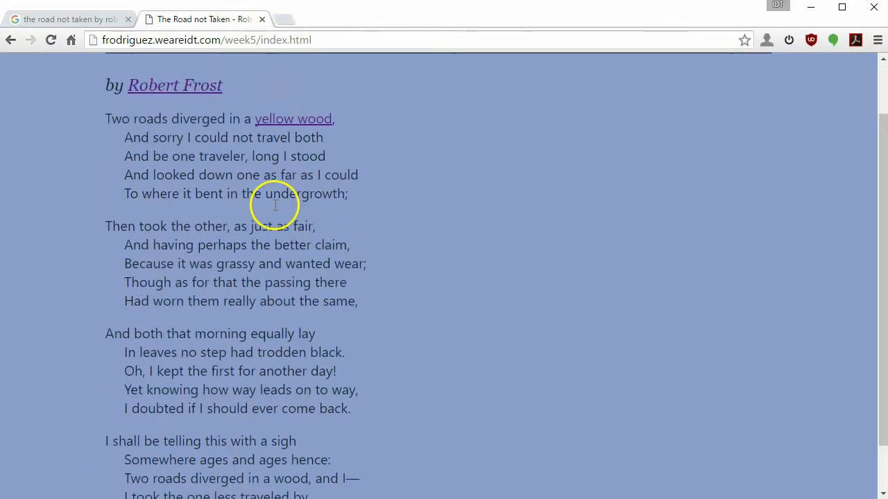
{"action": "scroll", "coordinate": [274, 208], "scroll_direction": "up", "scroll_amount": 3}
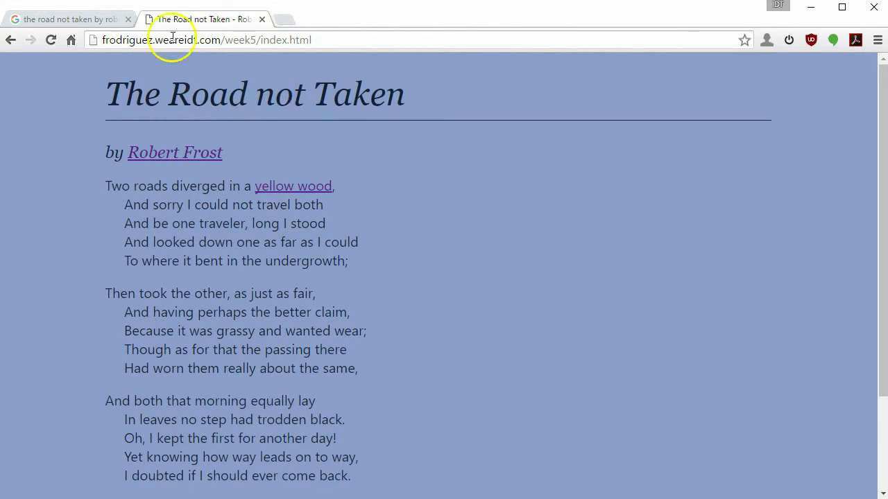
{"action": "left_click", "coordinate": [50, 39]}
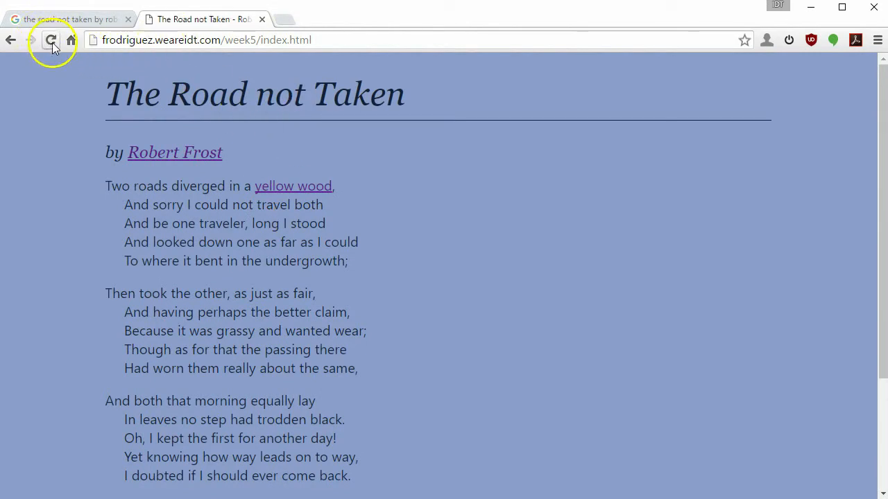
{"action": "scroll", "coordinate": [419, 143], "scroll_direction": "down", "scroll_amount": 3}
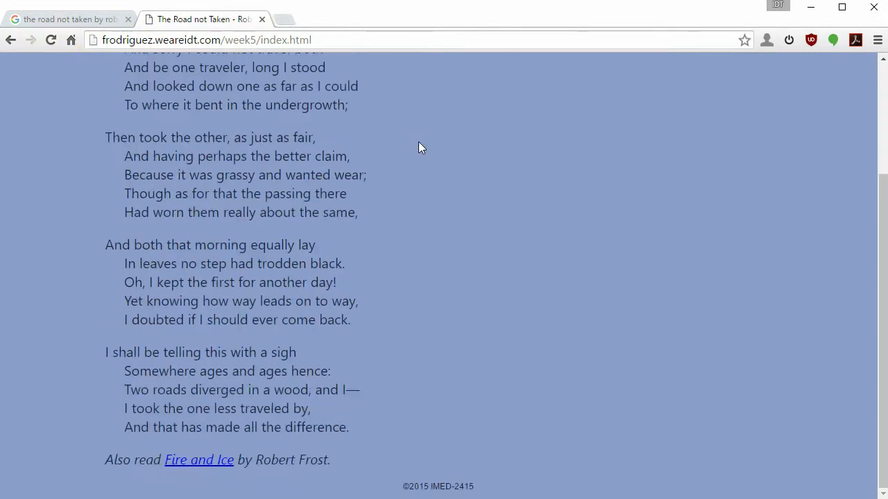
- Test the published links by opening Fire and Ice and returning through the The Road not Taken link
{"action": "left_click", "coordinate": [197, 462]}
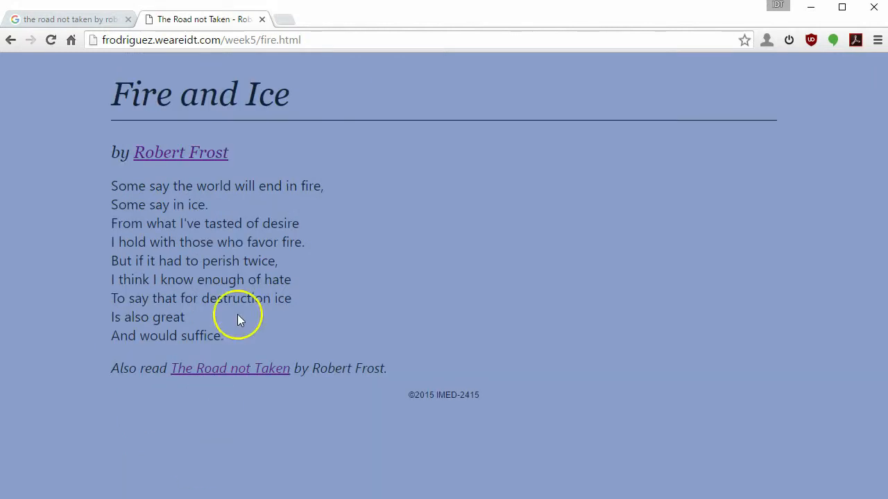
{"action": "left_click", "coordinate": [236, 378]}
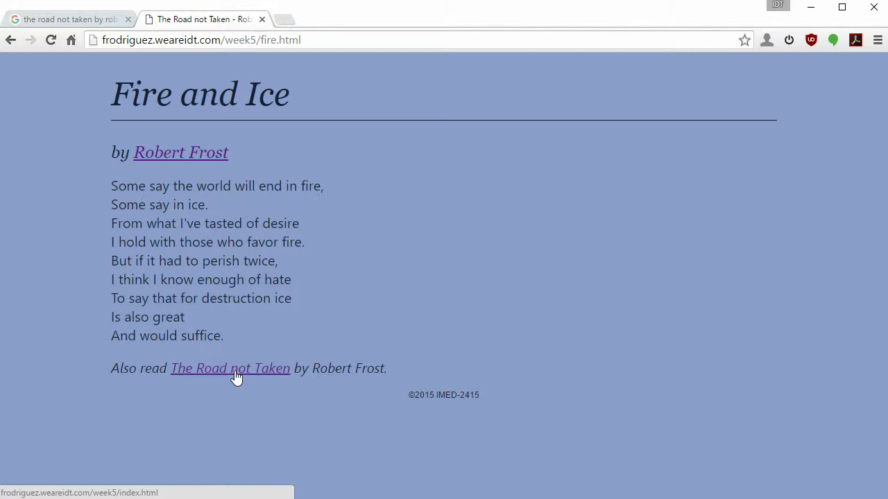
{"action": "left_click", "coordinate": [237, 374]}
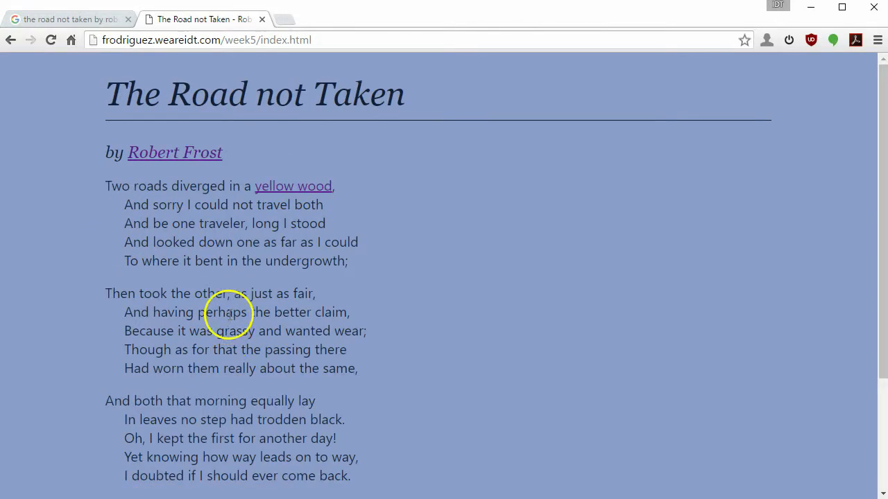
- Switch to Dreamweaver and remove the link from Fire and Ice in the closing line of index.html
{"action": "scroll", "coordinate": [229, 314], "scroll_direction": "down", "scroll_amount": 3}
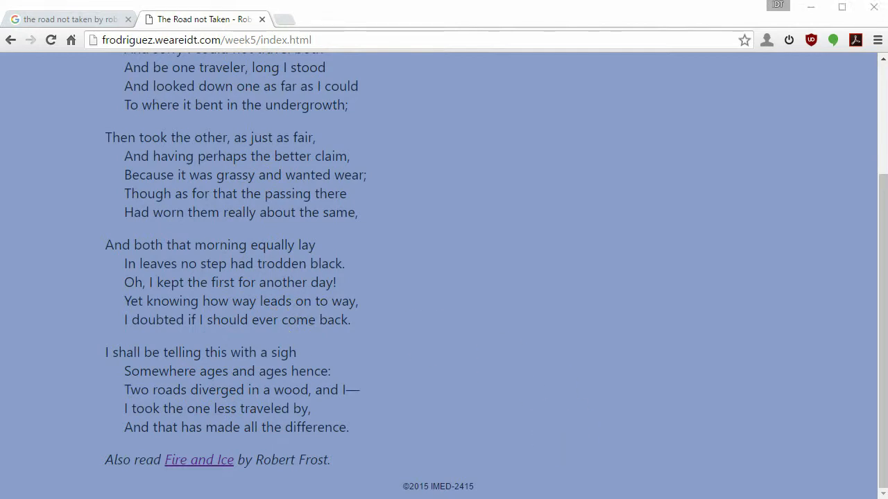
{"action": "key", "text": "alt+Tab"}
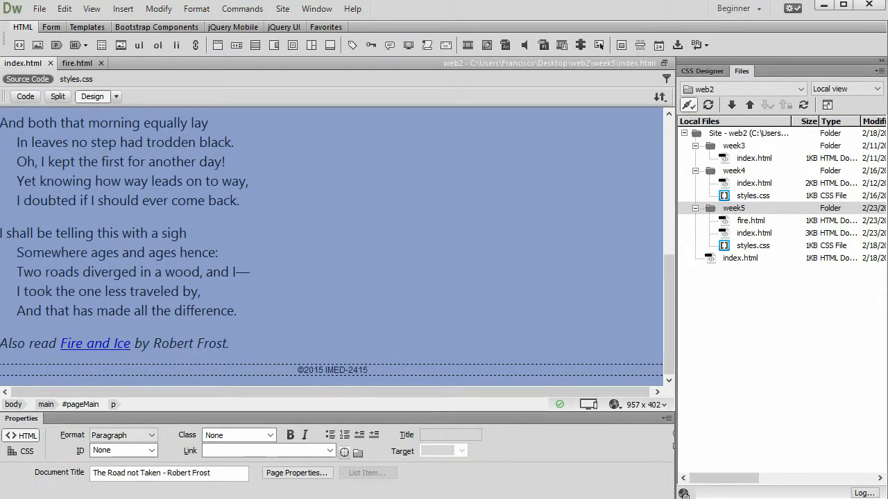
{"action": "left_click", "coordinate": [124, 343]}
{"action": "left_click_drag", "start_coordinate": [132, 346], "coordinate": [62, 348]}
{"action": "left_click", "coordinate": [84, 347]}
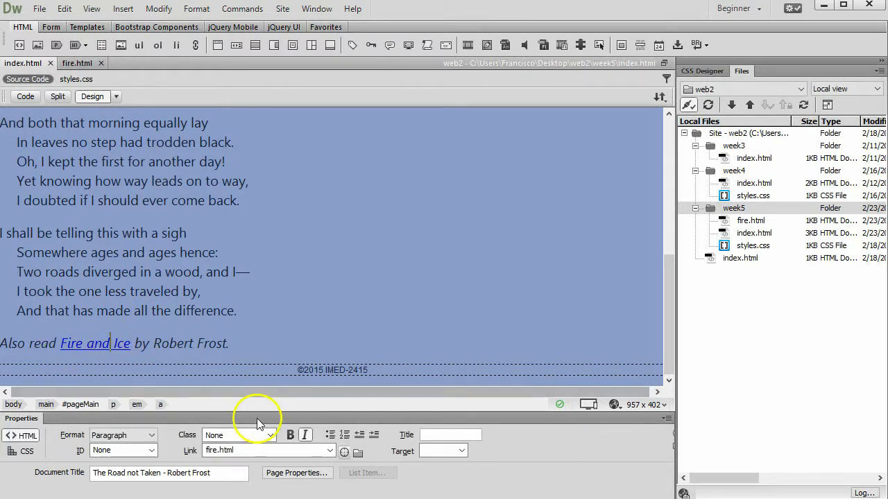
{"action": "left_click", "coordinate": [255, 450]}
{"action": "key", "text": "ctrl+a"}
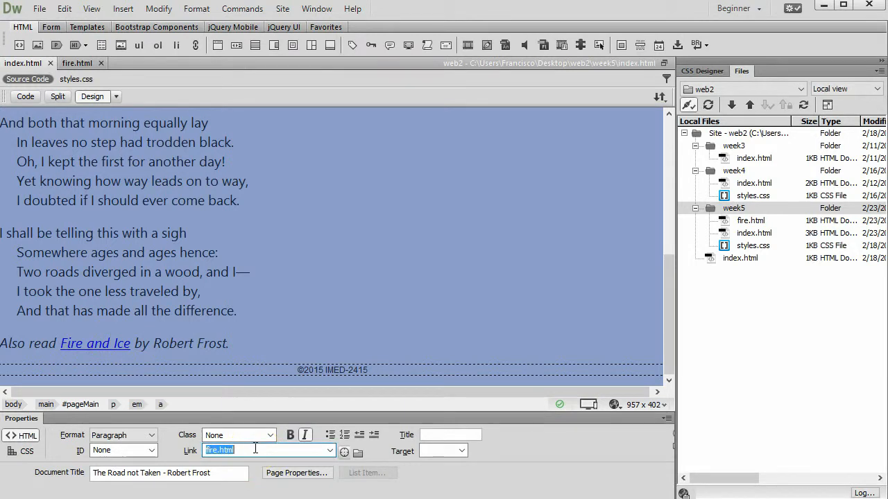
{"action": "key", "text": "Delete"}
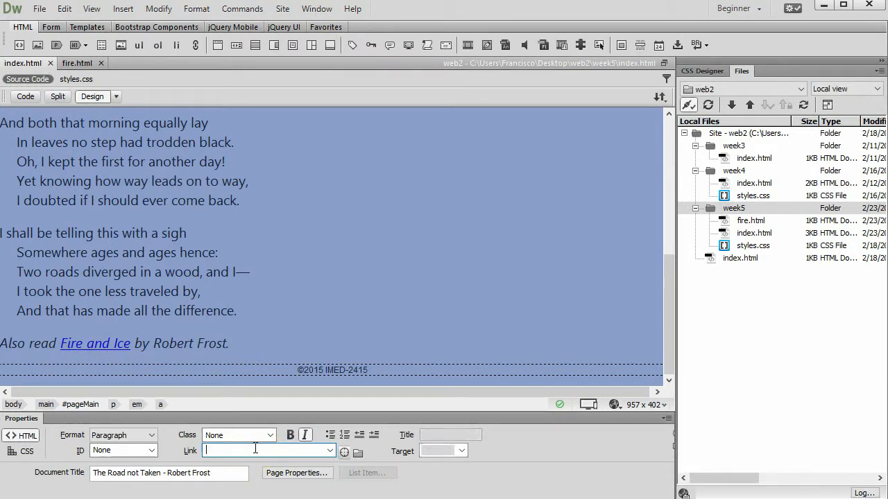
{"action": "key", "text": "Return"}
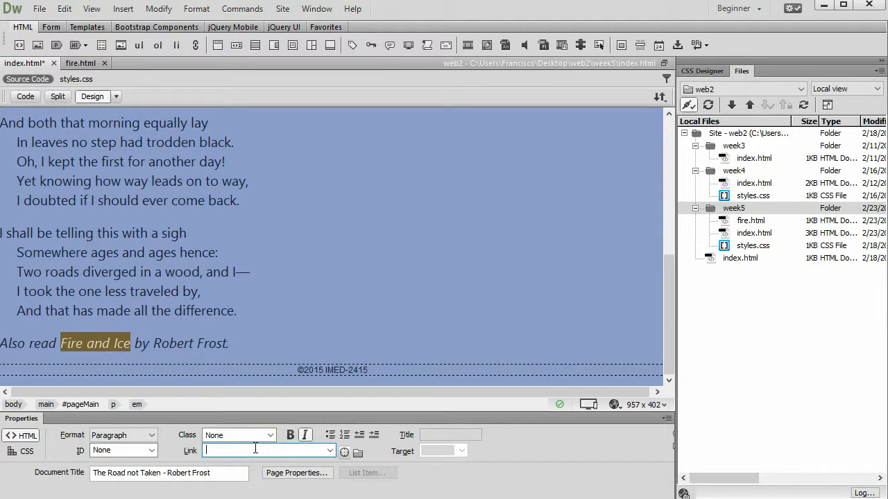
- Select the Fire and Ice text and link it to the fire page by browsing the week5 folder
{"action": "left_click", "coordinate": [128, 351]}
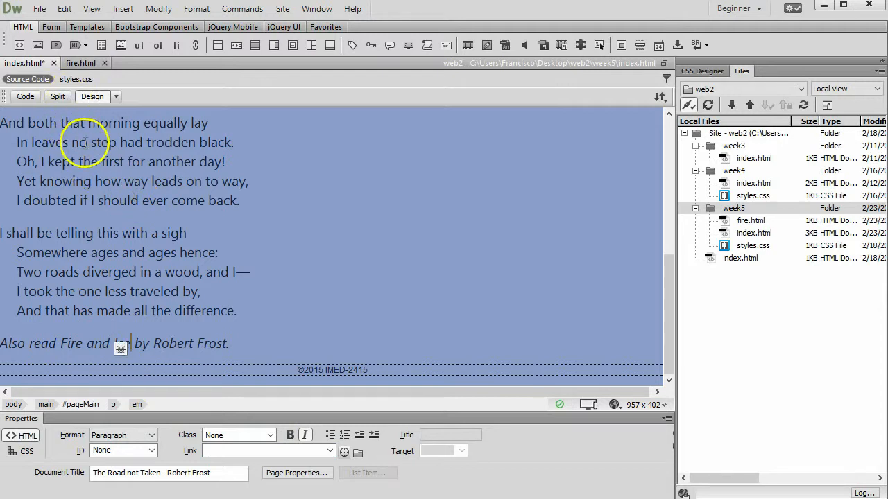
{"action": "left_click", "coordinate": [61, 343], "text": "shift"}
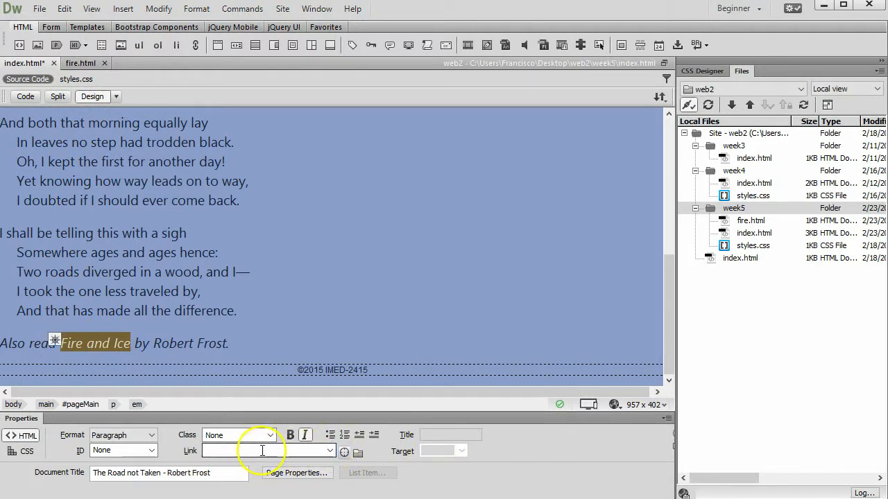
{"action": "left_click", "coordinate": [358, 454]}
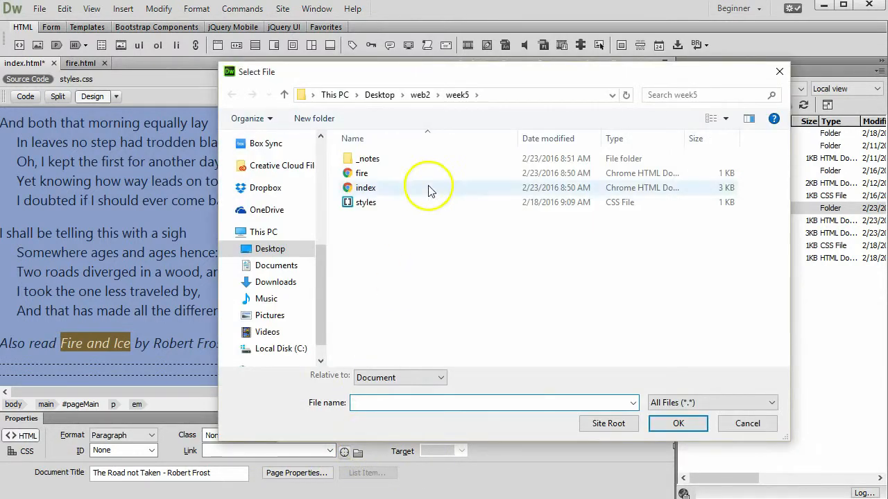
{"action": "left_click", "coordinate": [361, 177]}
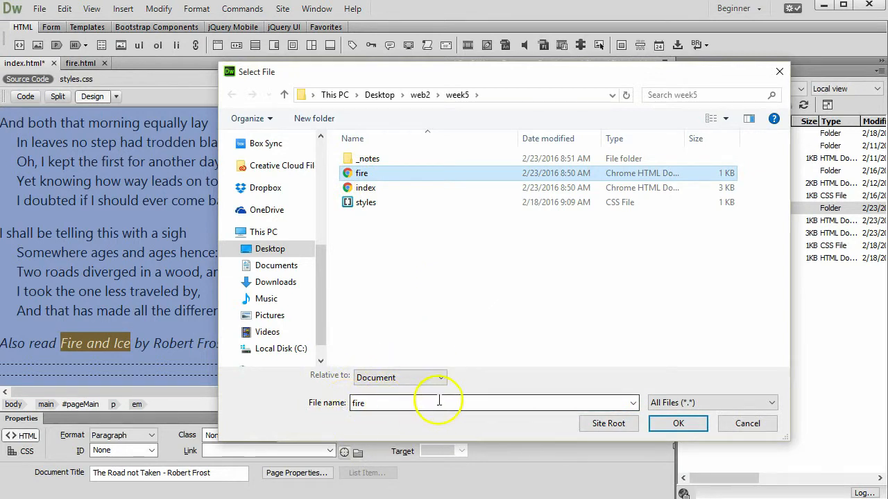
{"action": "left_click", "coordinate": [679, 424]}
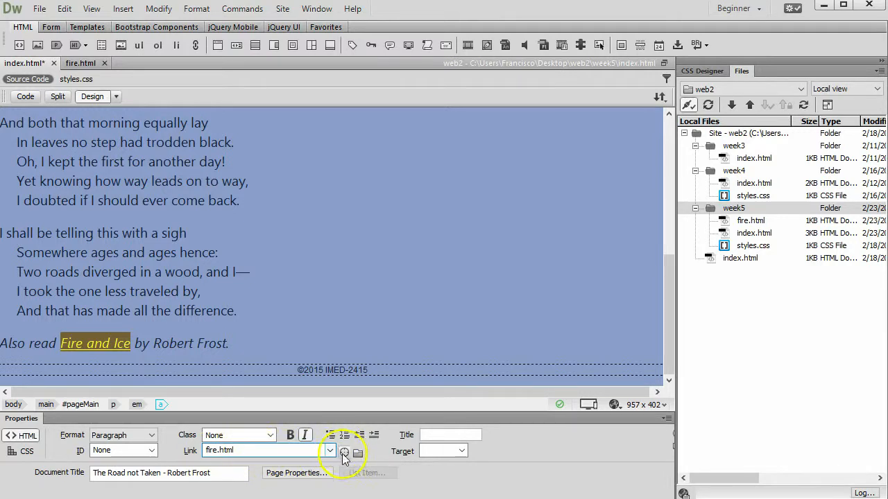
- Use Point to File to target week5's fire.html and switch the Fire and Ice link to the site root's index.html
{"action": "left_click_drag", "start_coordinate": [346, 457], "coordinate": [748, 221]}
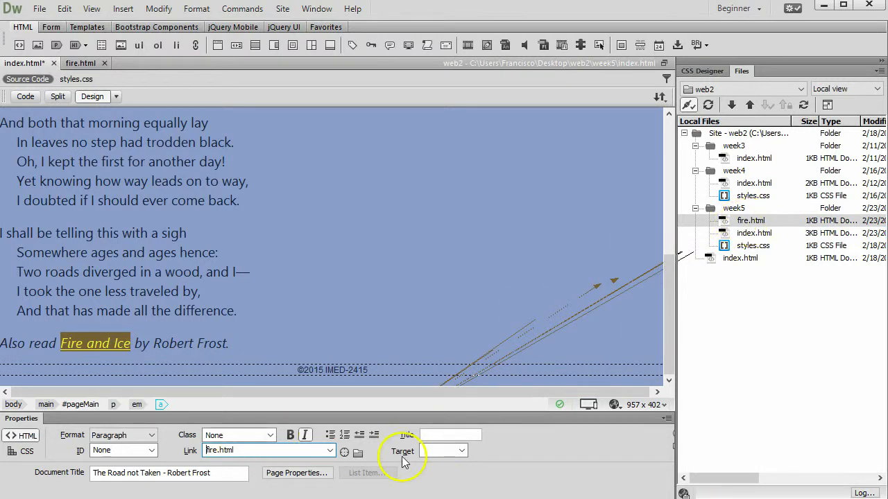
{"action": "left_click_drag", "start_coordinate": [344, 452], "coordinate": [736, 260]}
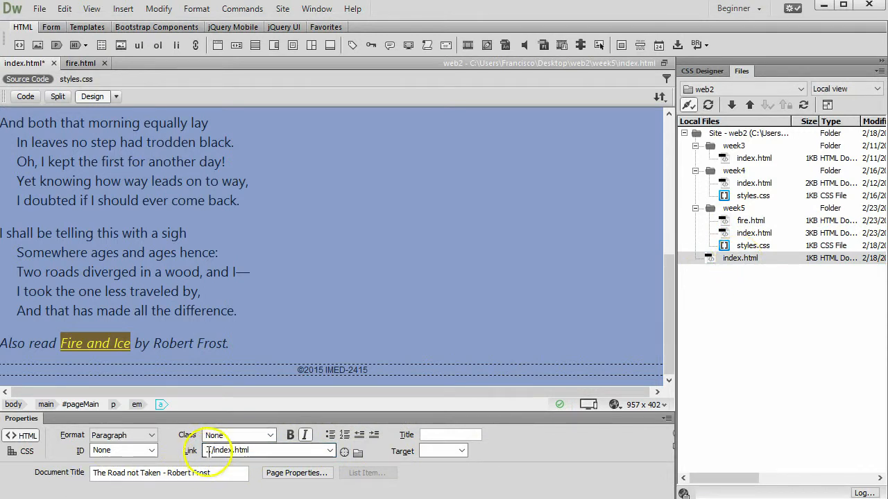
- Set the Fire and Ice link back to the fire page by browsing into the week5 folder
{"action": "left_click", "coordinate": [358, 453]}
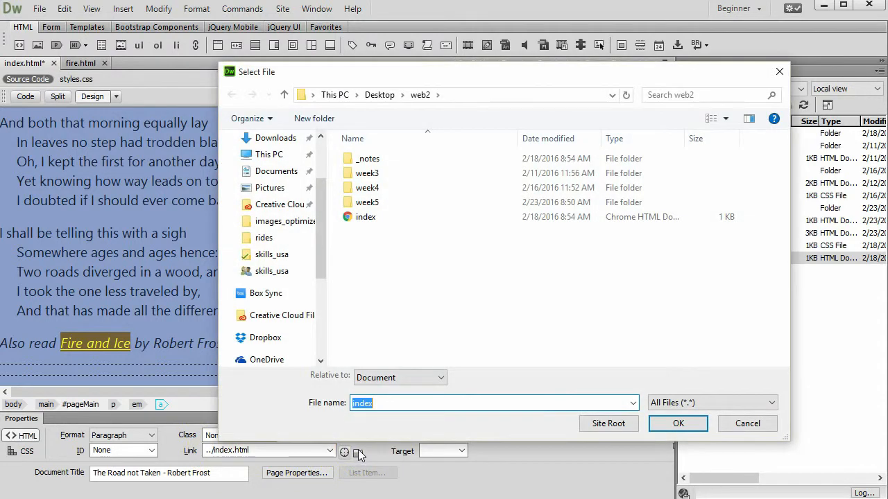
{"action": "double_click", "coordinate": [370, 202]}
{"action": "double_click", "coordinate": [362, 173]}
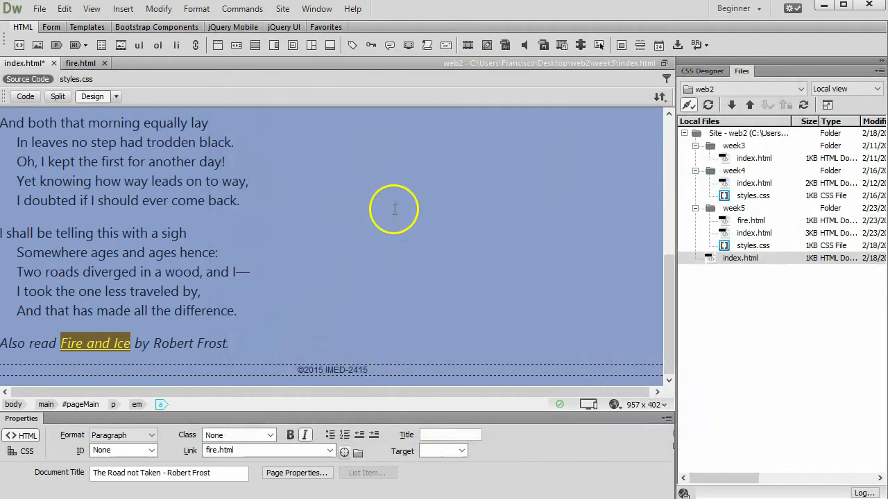
- Save both index.html and fire.html in the week5 folder
{"action": "left_click", "coordinate": [426, 321]}
{"action": "left_click", "coordinate": [39, 8]}
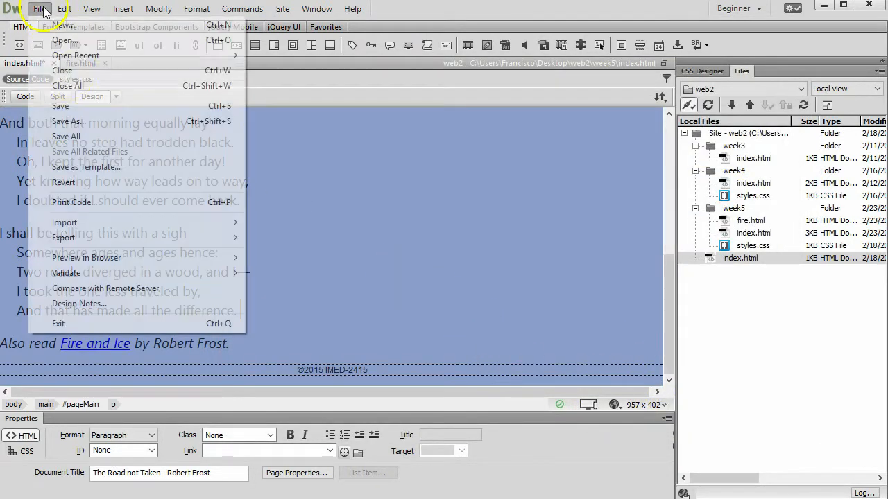
{"action": "left_click", "coordinate": [67, 105]}
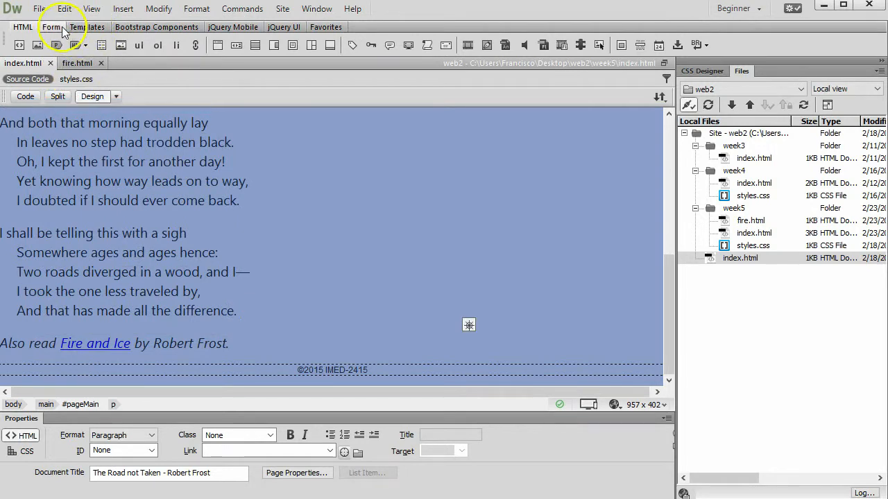
{"action": "left_click", "coordinate": [76, 63]}
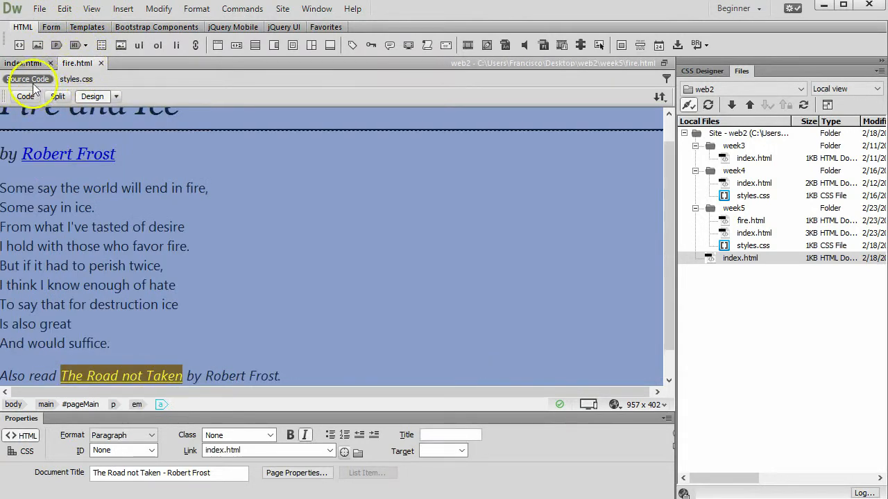
{"action": "left_click", "coordinate": [35, 10]}
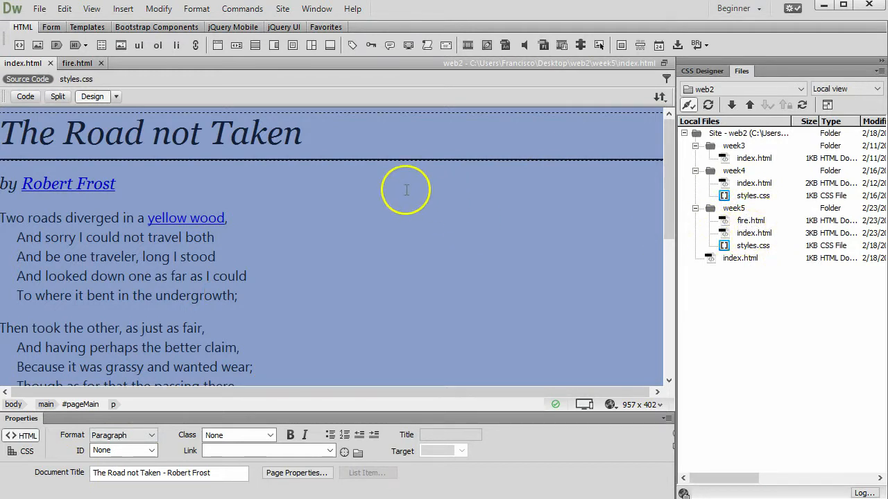
- Add a vertical bar and the word Home after ©2015 IMED-2415 in the footer of index.html
{"action": "left_click", "coordinate": [336, 142]}
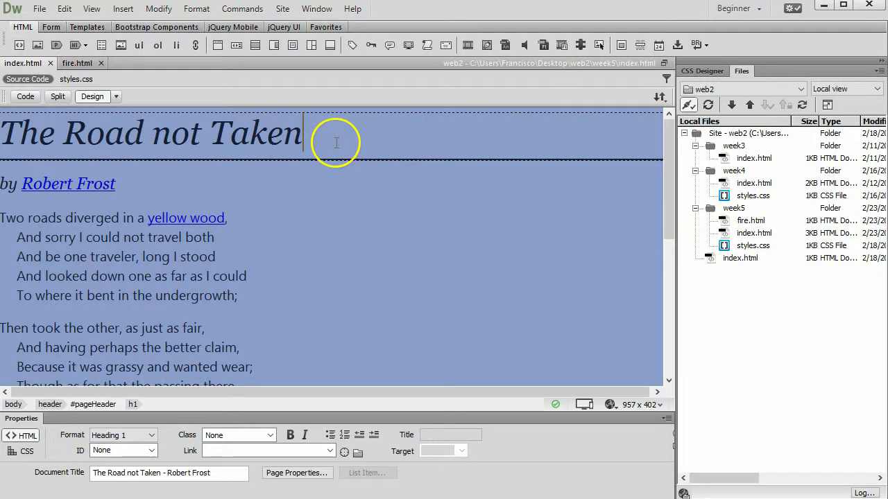
{"action": "scroll", "coordinate": [317, 257], "scroll_direction": "down", "scroll_amount": 6}
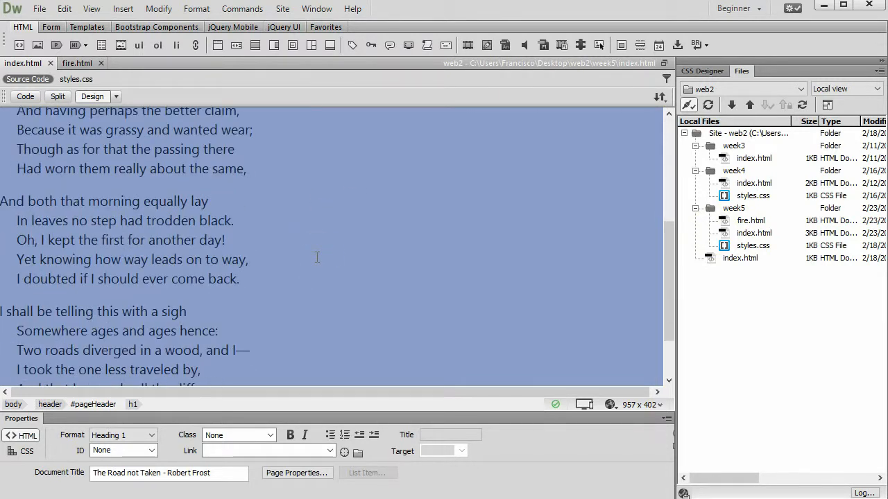
{"action": "scroll", "coordinate": [317, 257], "scroll_direction": "down", "scroll_amount": 2}
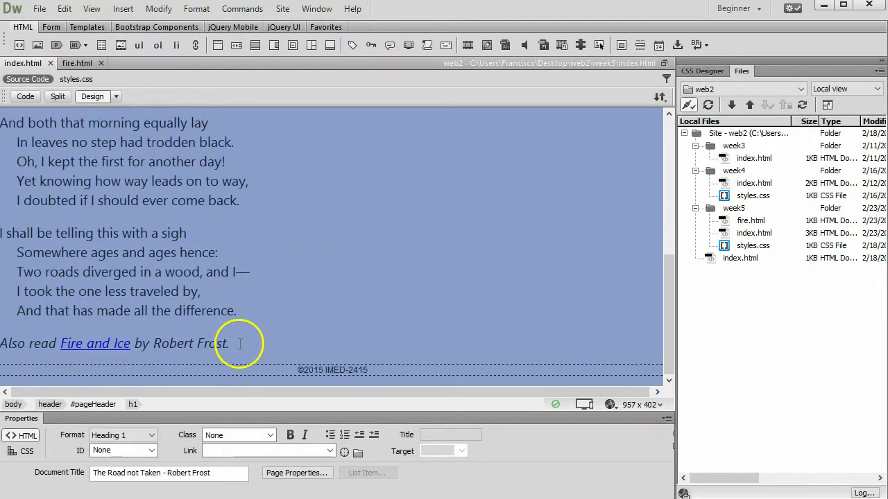
{"action": "scroll", "coordinate": [308, 268], "scroll_direction": "up", "scroll_amount": 3}
{"action": "scroll", "coordinate": [307, 268], "scroll_direction": "down", "scroll_amount": 4}
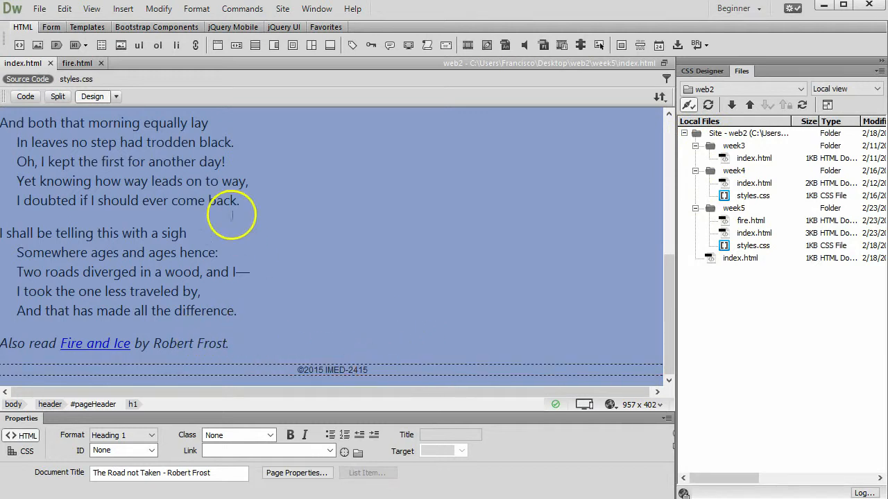
{"action": "left_click", "coordinate": [238, 348]}
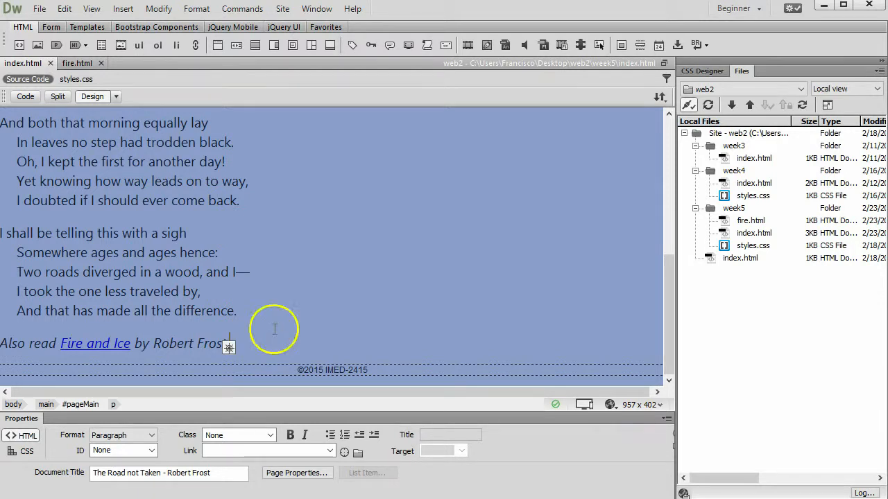
{"action": "left_click", "coordinate": [375, 370]}
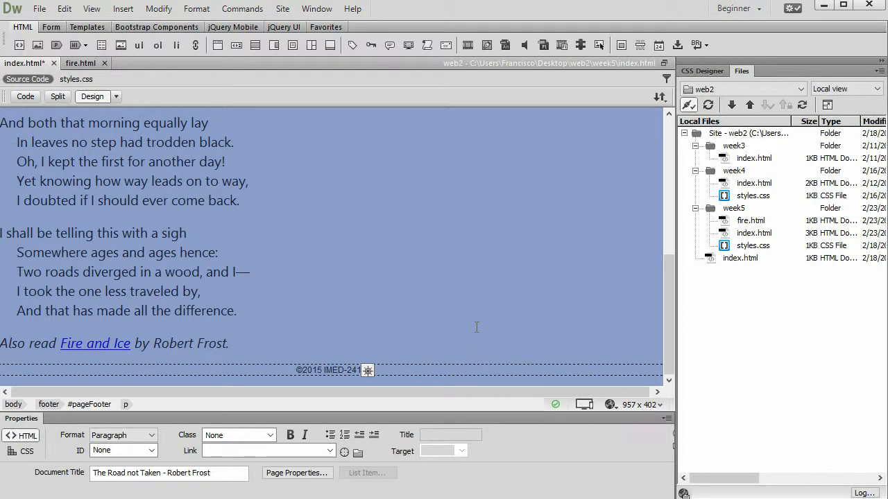
{"action": "type", "text": "5 Return"}
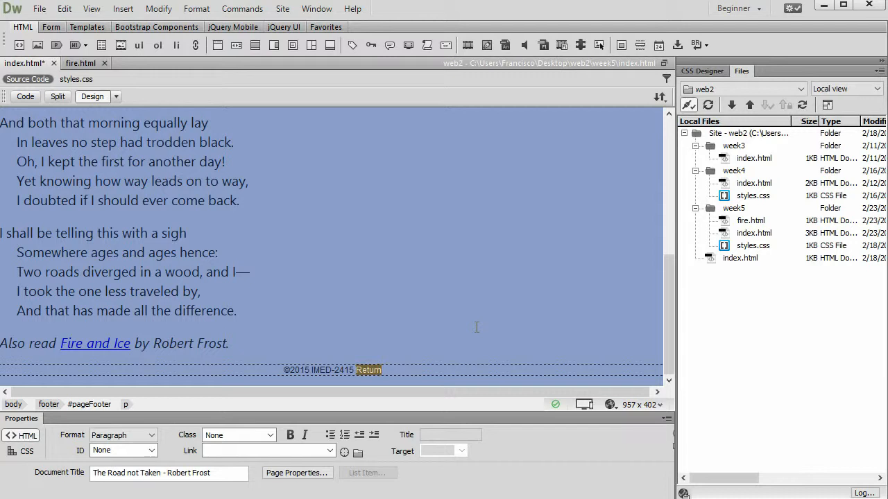
{"action": "key", "text": "BackSpace"}
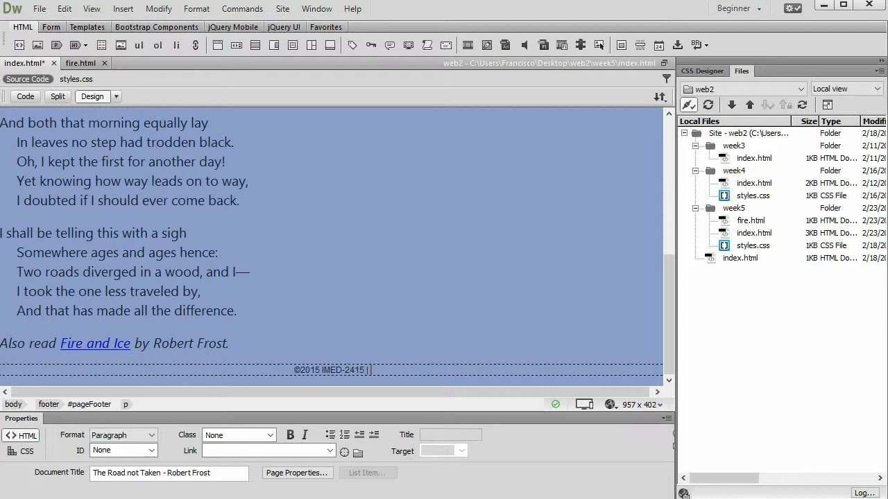
{"action": "type", "text": "| Home"}
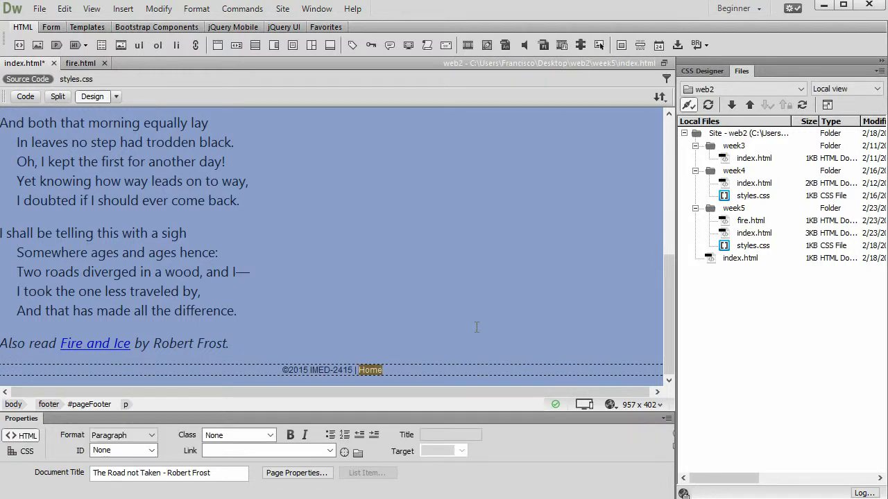
- Link the footer's Home text to the index page in the web2 root folder
{"action": "left_click", "coordinate": [357, 454]}
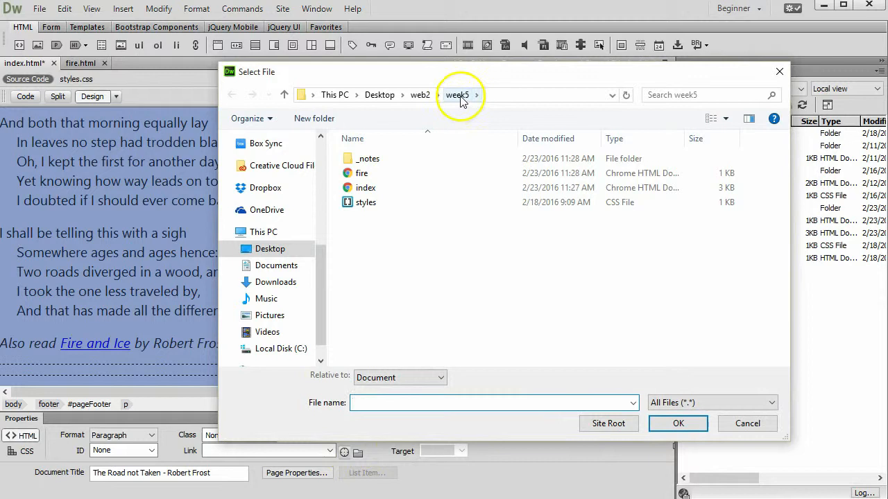
{"action": "left_click", "coordinate": [421, 96]}
{"action": "left_click", "coordinate": [368, 218]}
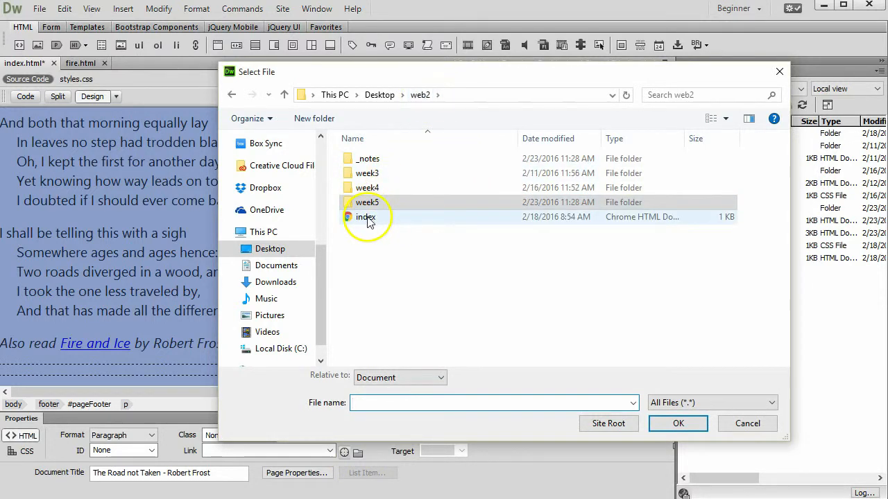
{"action": "left_click", "coordinate": [663, 432]}
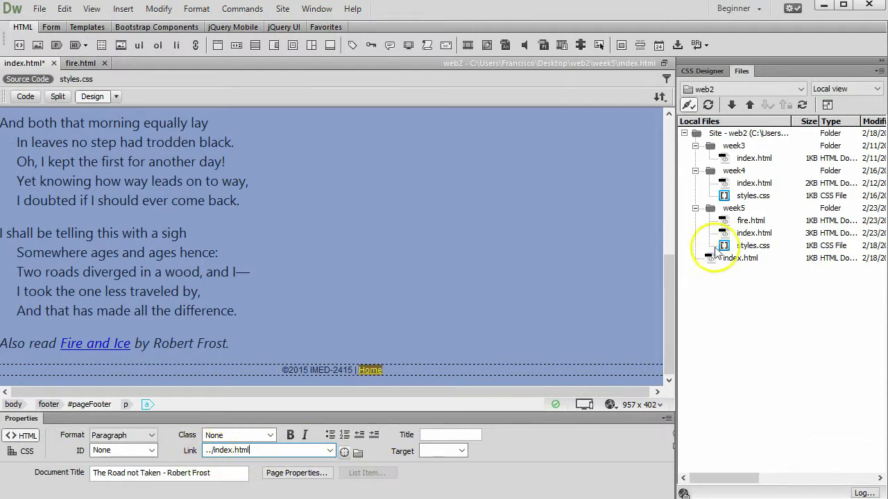
- Trace the path from week5's index.html up through the site root to the root index.html in the site files
{"action": "left_click", "coordinate": [754, 233]}
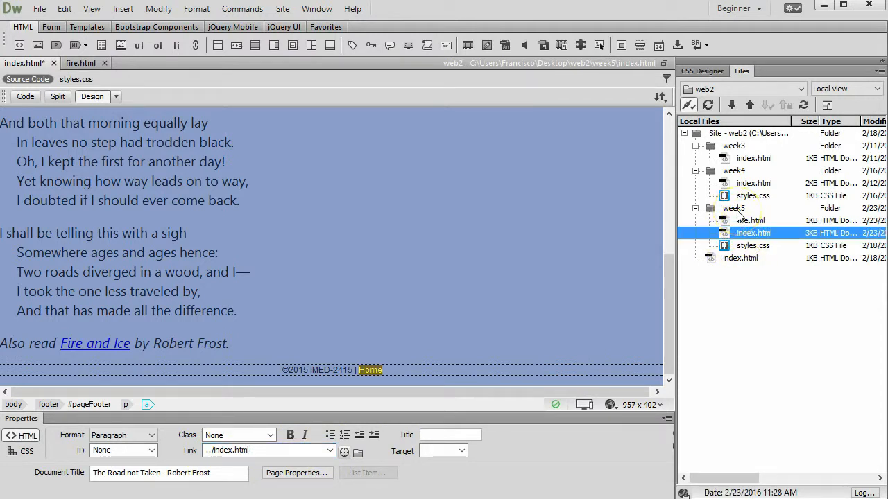
{"action": "left_click", "coordinate": [735, 209]}
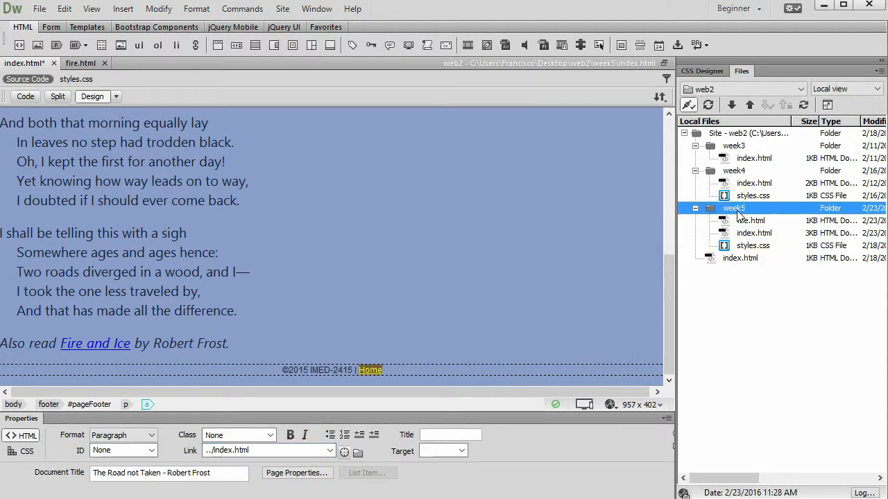
{"action": "left_click", "coordinate": [744, 135]}
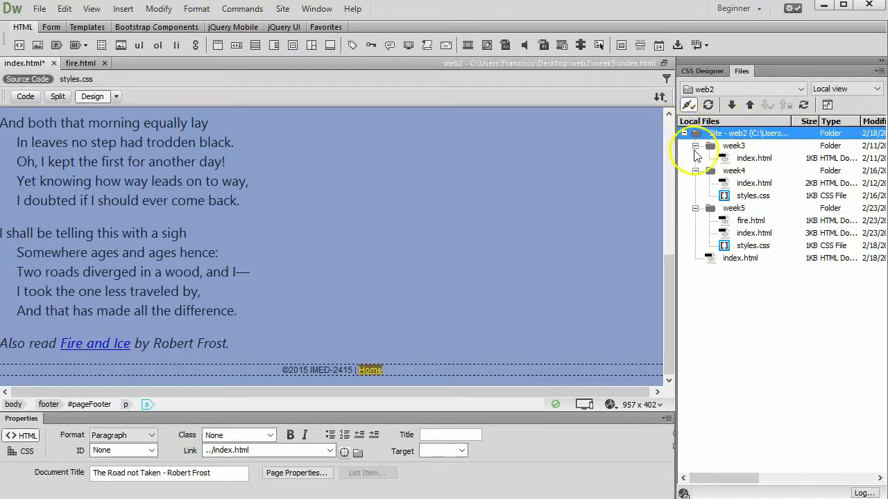
{"action": "left_click", "coordinate": [721, 258]}
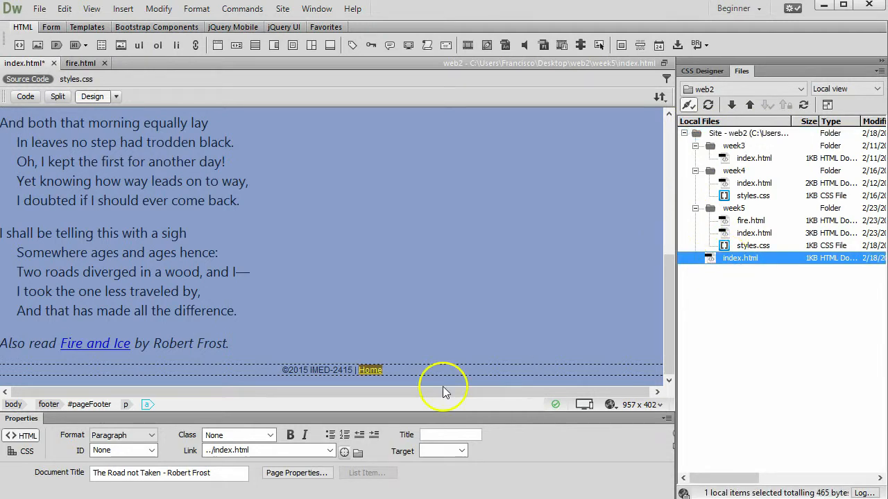
- Upload week5's index.html to the server, saving all modified files before the transfer
{"action": "left_click", "coordinate": [275, 452]}
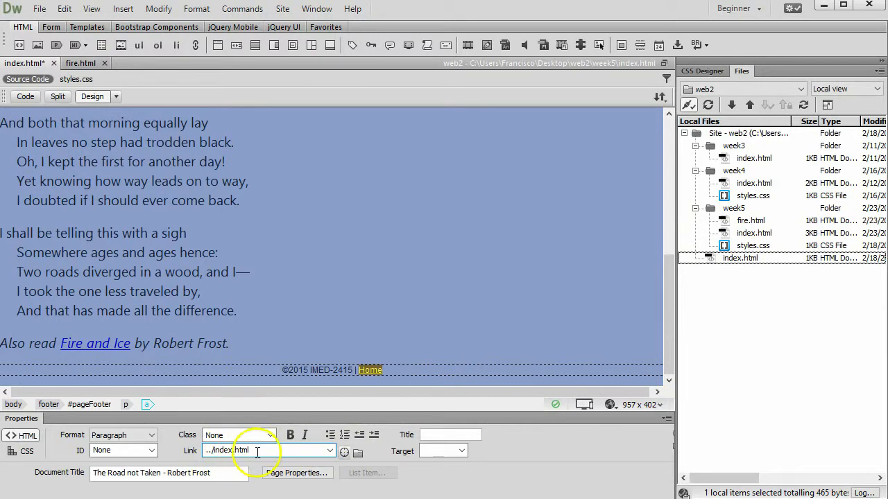
{"action": "left_click", "coordinate": [658, 96]}
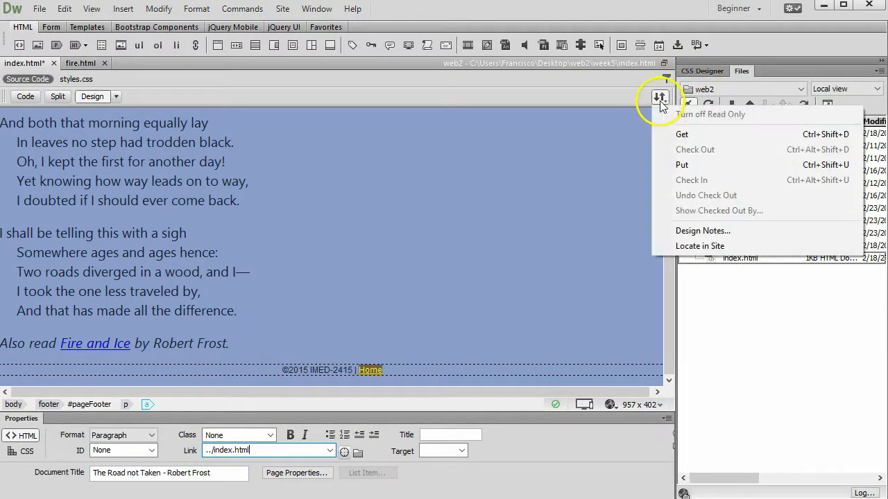
{"action": "left_click", "coordinate": [687, 168]}
{"action": "left_click", "coordinate": [384, 280]}
{"action": "left_click", "coordinate": [387, 279]}
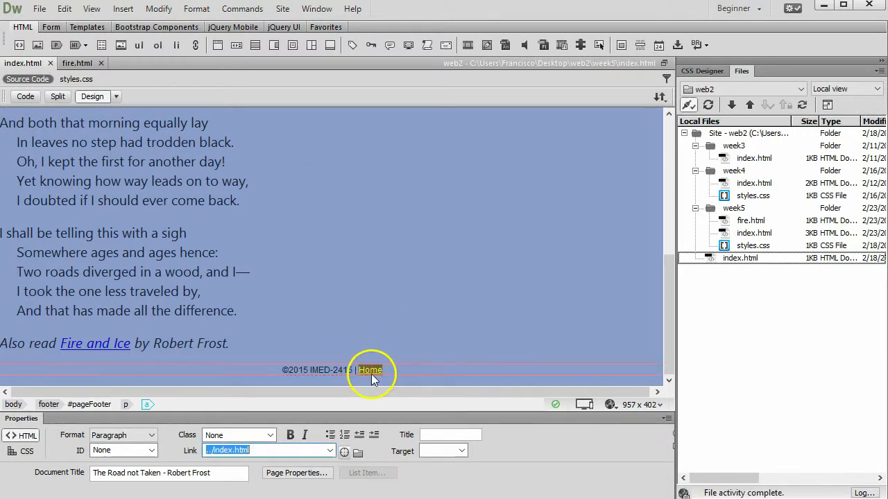
- Add a vertical bar and the word Home after ©2015 IMED-2415 in the footer of fire.html
{"action": "left_click", "coordinate": [82, 64]}
{"action": "scroll", "coordinate": [122, 257], "scroll_direction": "down", "scroll_amount": 1}
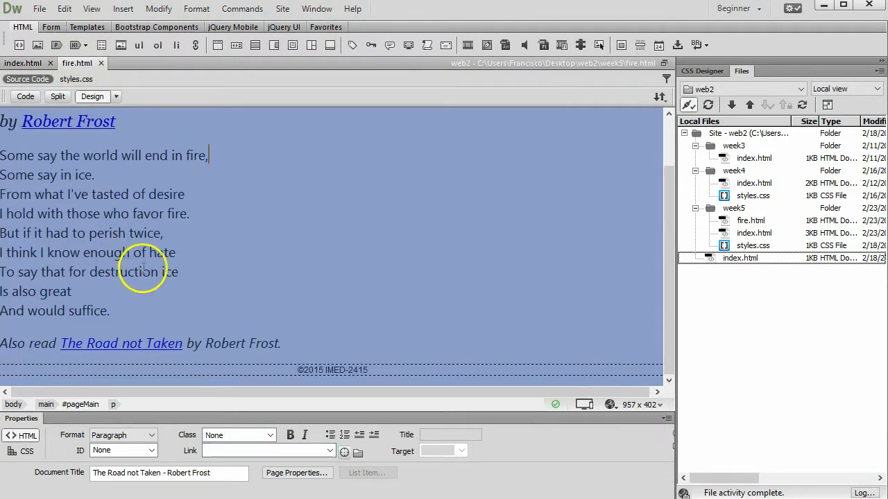
{"action": "left_click", "coordinate": [390, 371]}
{"action": "left_click", "coordinate": [376, 373]}
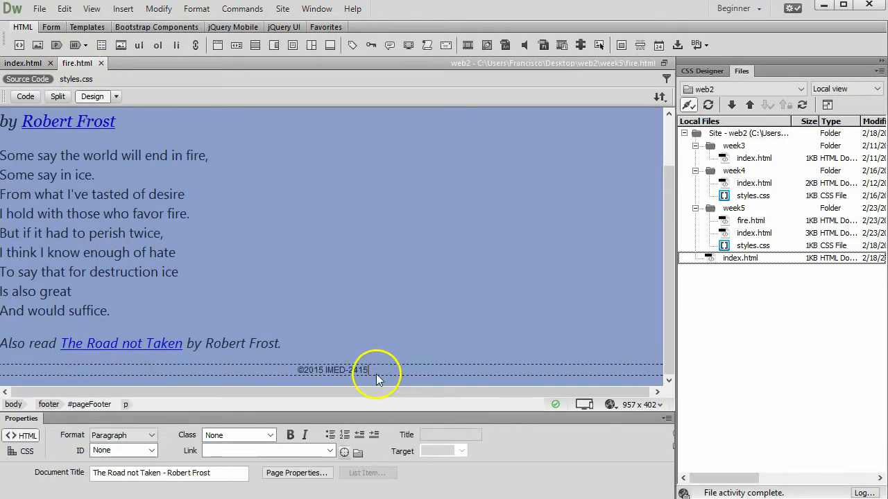
{"action": "type", "text": "|"}
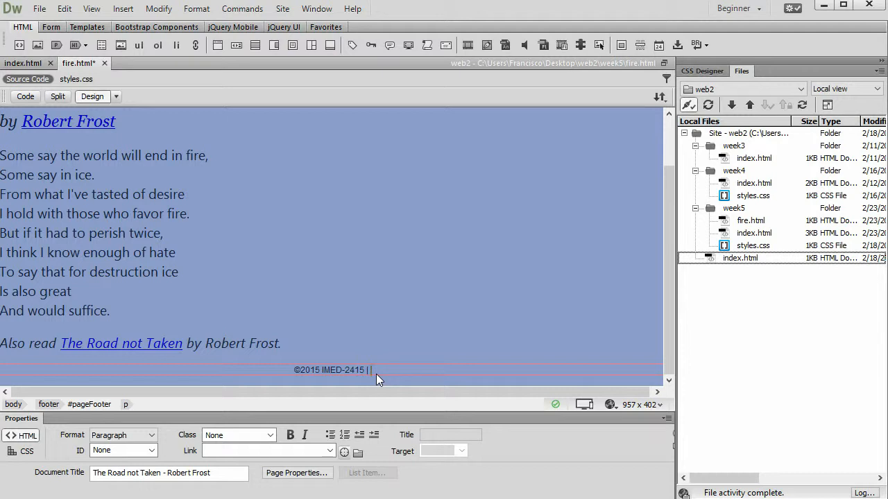
{"action": "type", "text": "Home"}
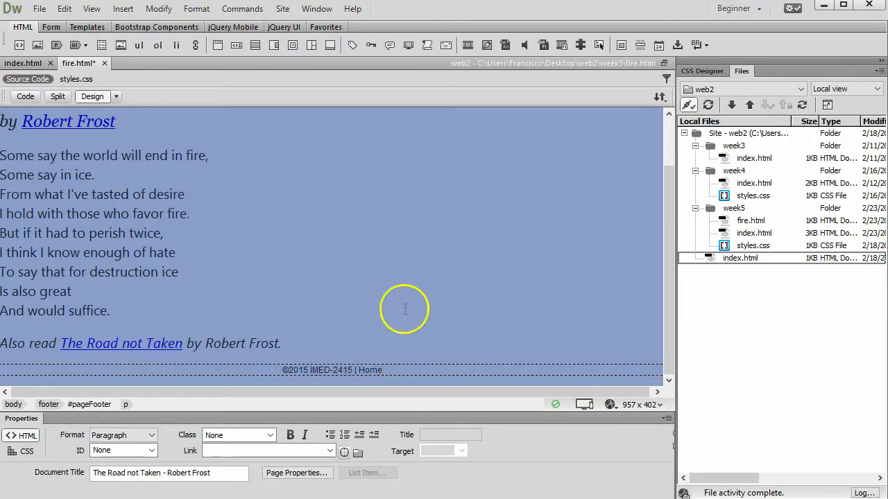
- Link the Home text in the footer of fire.html to ../index.html
{"action": "double_click", "coordinate": [368, 370]}
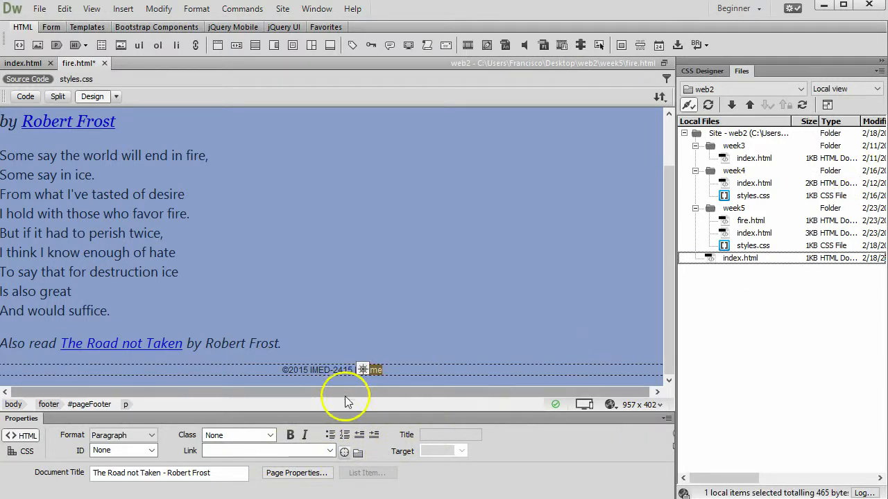
{"action": "left_click", "coordinate": [266, 450]}
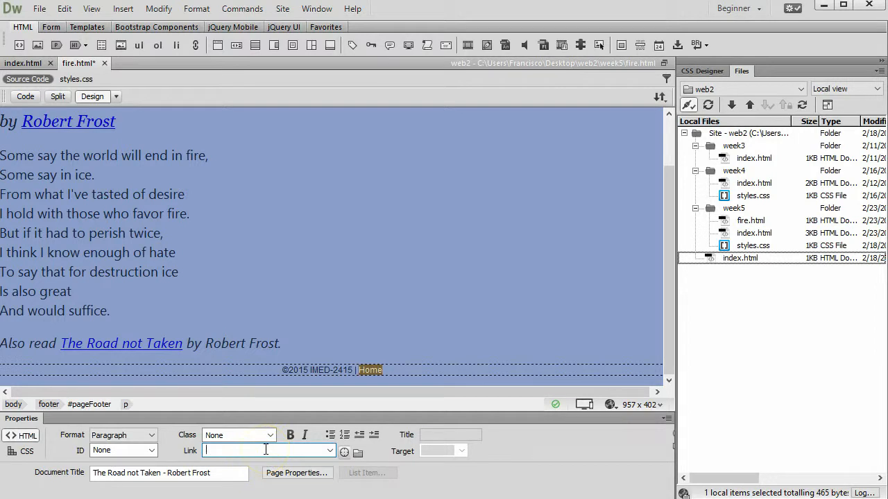
{"action": "type", "text": "../index.html"}
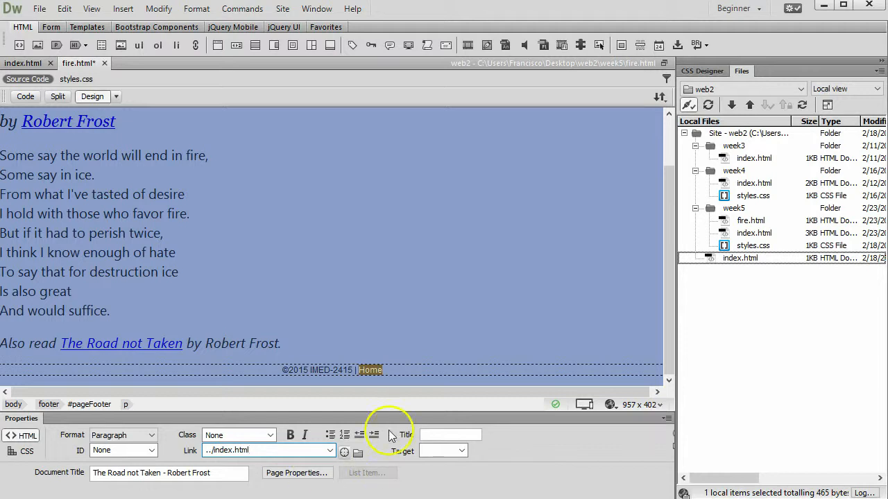
- Upload fire.html to the server, saving all modified files before the transfer
{"action": "left_click", "coordinate": [661, 98]}
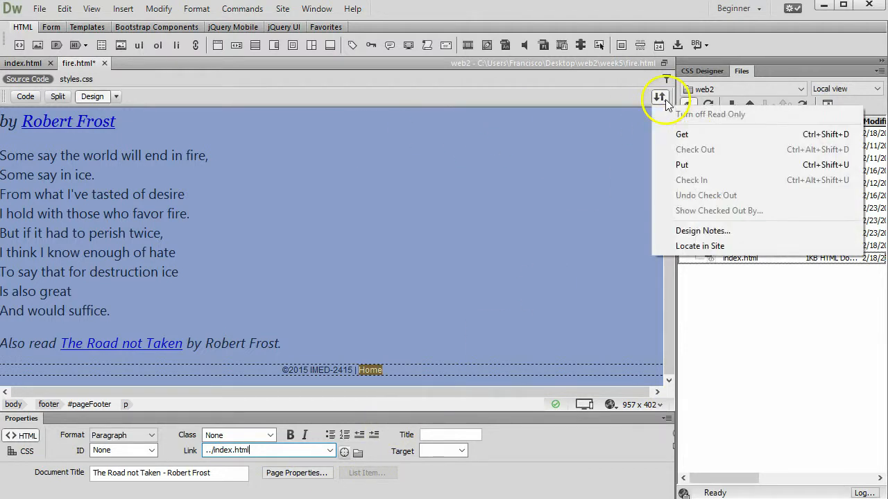
{"action": "left_click", "coordinate": [682, 166]}
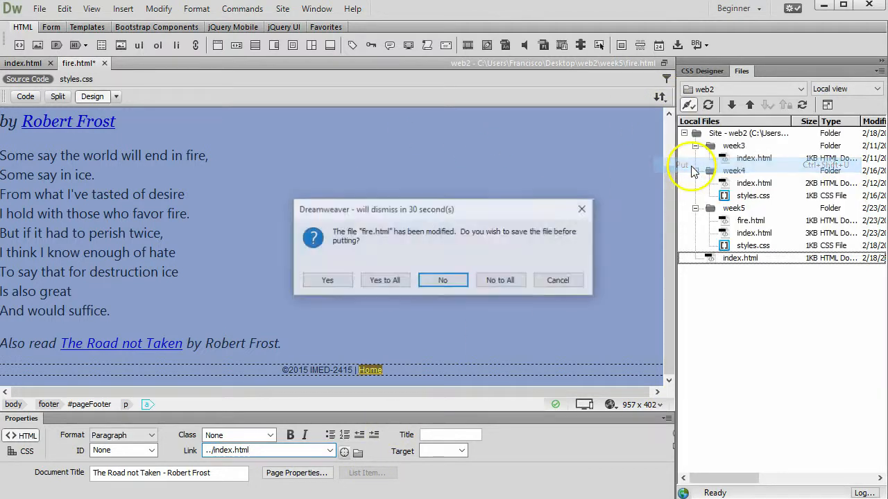
{"action": "left_click", "coordinate": [394, 282]}
{"action": "left_click", "coordinate": [395, 283]}
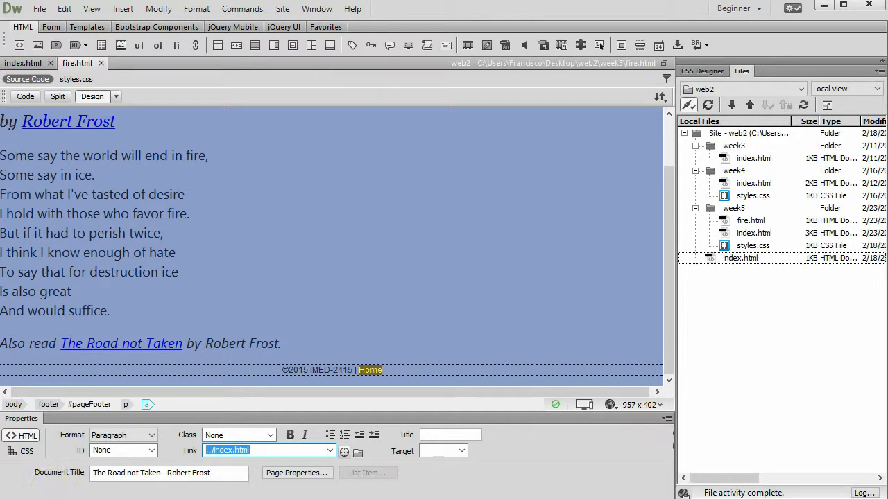
- Switch to Chrome and open the home page of the published site
{"action": "key", "text": "alt+Tab"}
{"action": "left_click", "coordinate": [201, 40]}
{"action": "type", "text": "frodriguez.weareidt.com"}
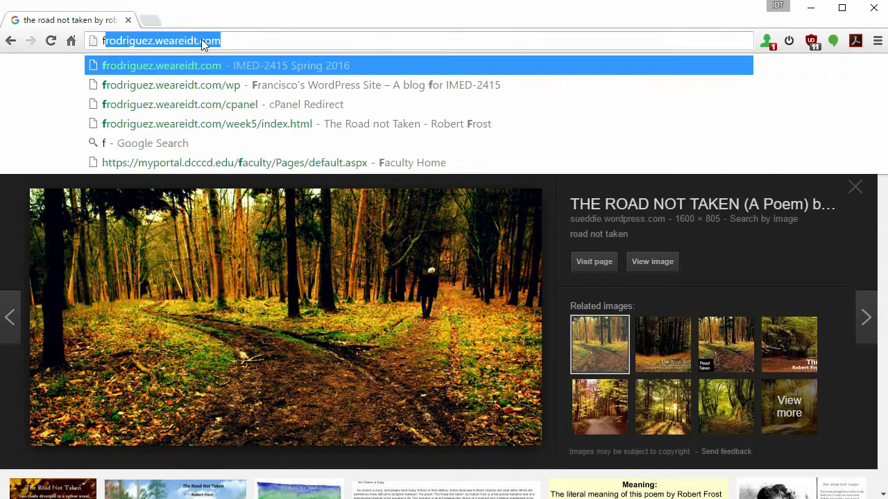
{"action": "key", "text": "Return"}
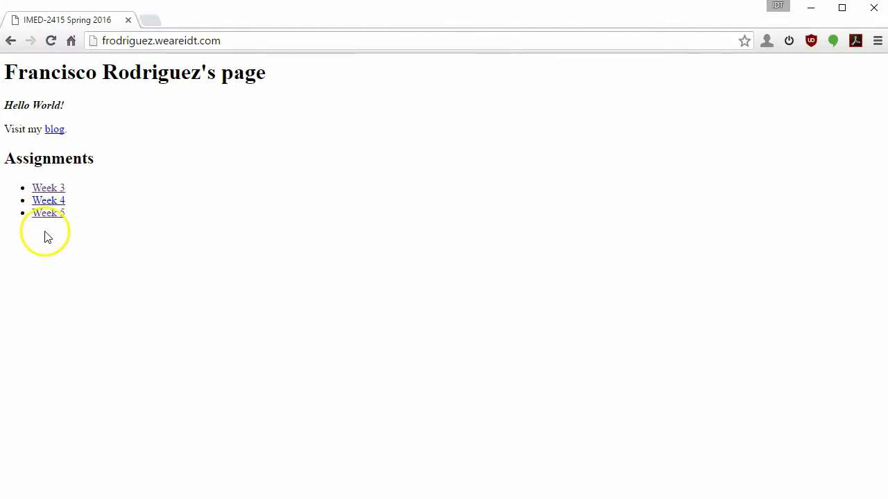
- Open the Week 5 assignment from the site's home page and test the Home link in its footer
{"action": "left_click", "coordinate": [56, 218]}
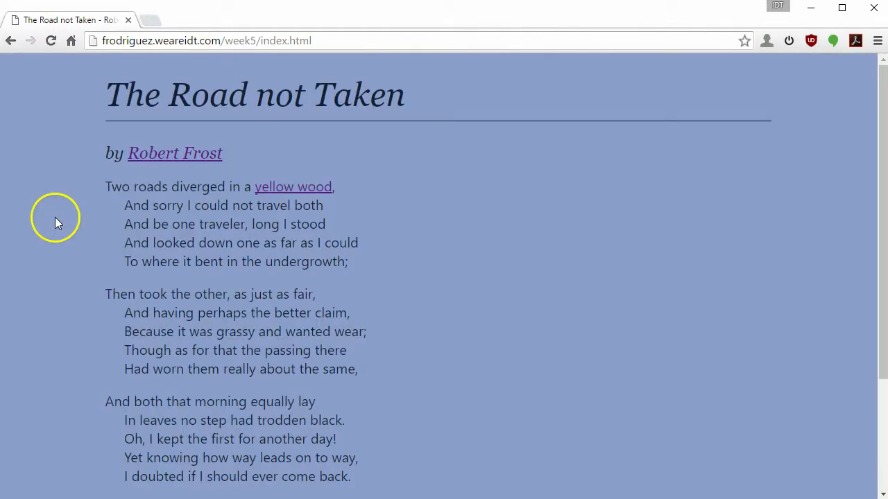
{"action": "scroll", "coordinate": [482, 260], "scroll_direction": "down", "scroll_amount": 3}
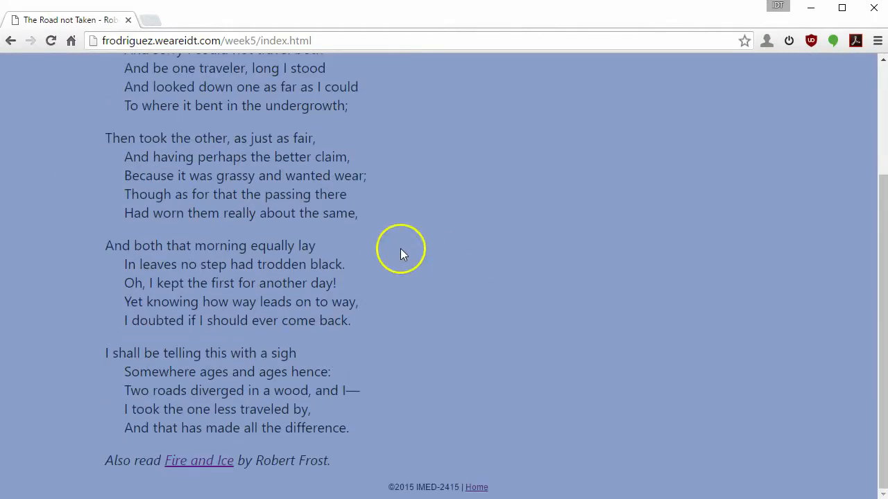
{"action": "left_click", "coordinate": [477, 488]}
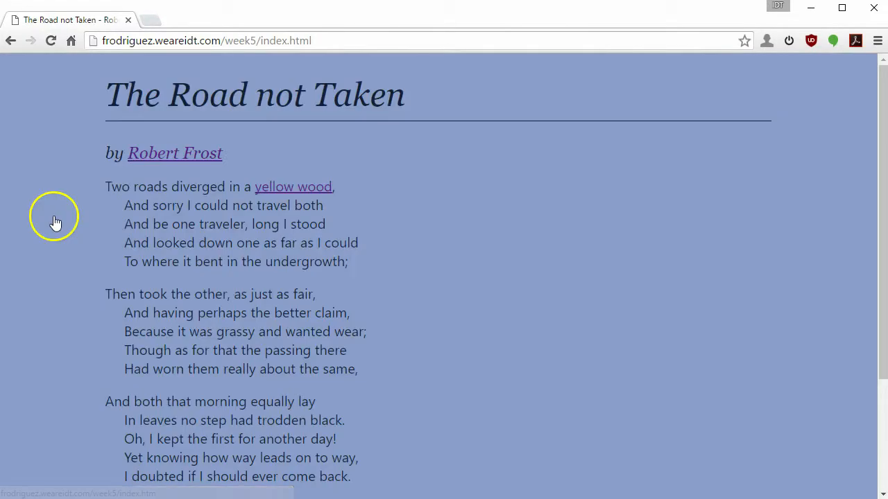
- Follow the Fire and Ice link from the Week 5 page, test that page's footer Home link, and review the Week 5 page's links
{"action": "scroll", "coordinate": [333, 240], "scroll_direction": "down", "scroll_amount": 3}
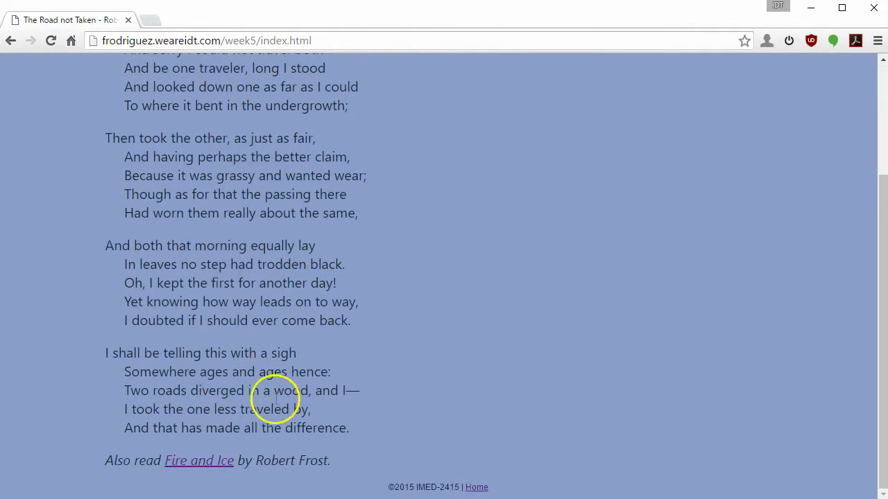
{"action": "left_click", "coordinate": [200, 461]}
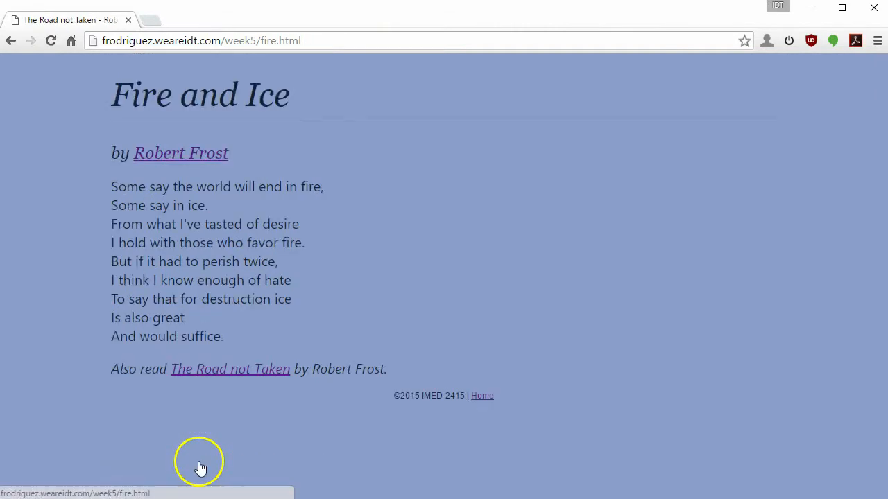
{"action": "left_click", "coordinate": [481, 395]}
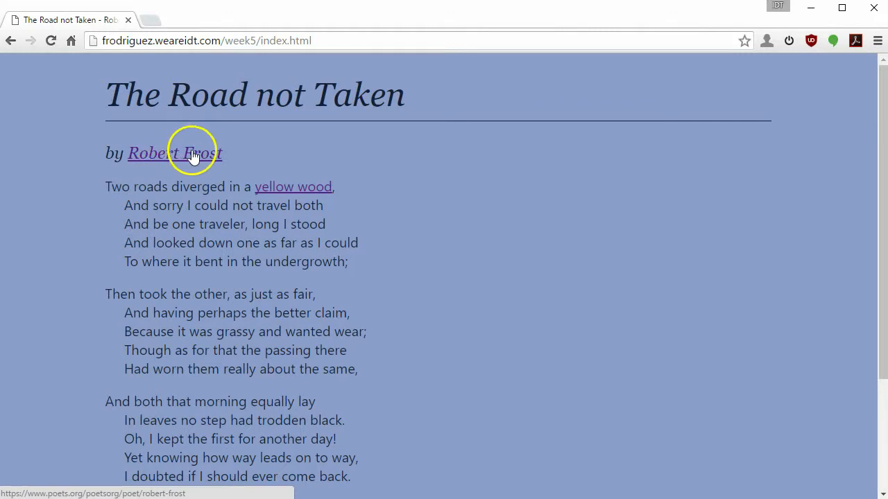
{"action": "scroll", "coordinate": [240, 212], "scroll_direction": "down", "scroll_amount": 3}
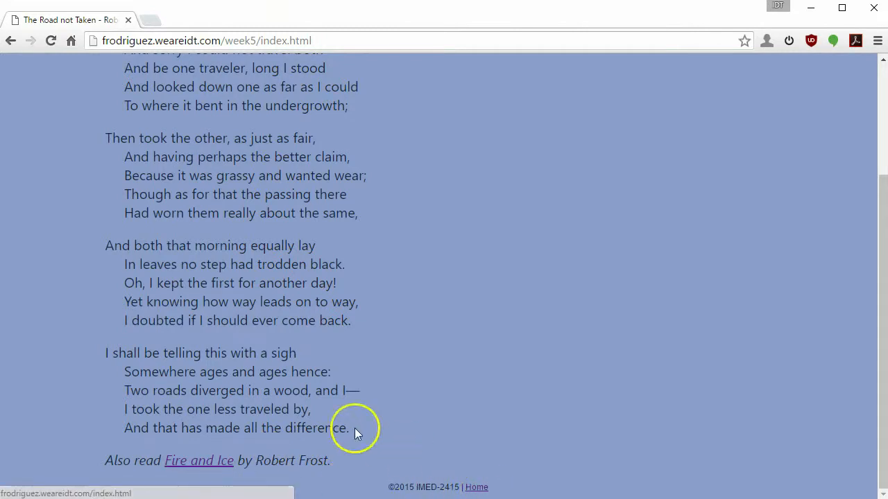
{"action": "scroll", "coordinate": [337, 394], "scroll_direction": "up", "scroll_amount": 3}
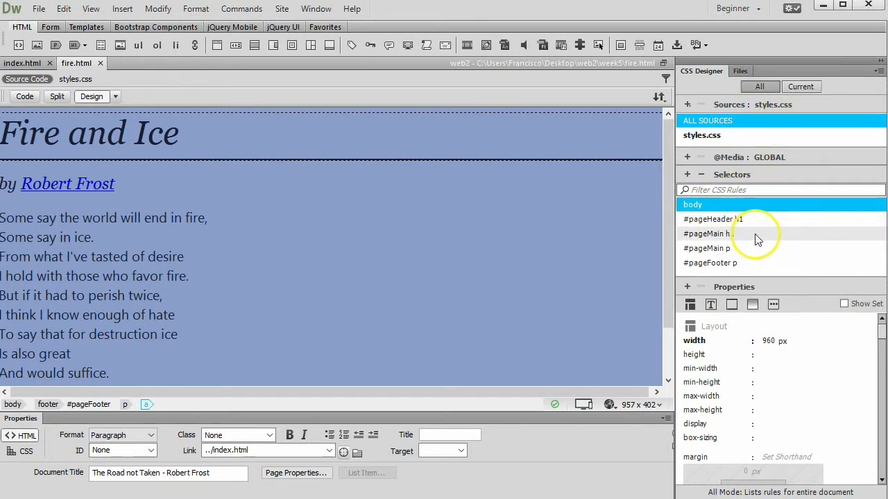
- Add a selector named a directly after the body rule in styles.css
{"action": "left_click", "coordinate": [700, 207]}
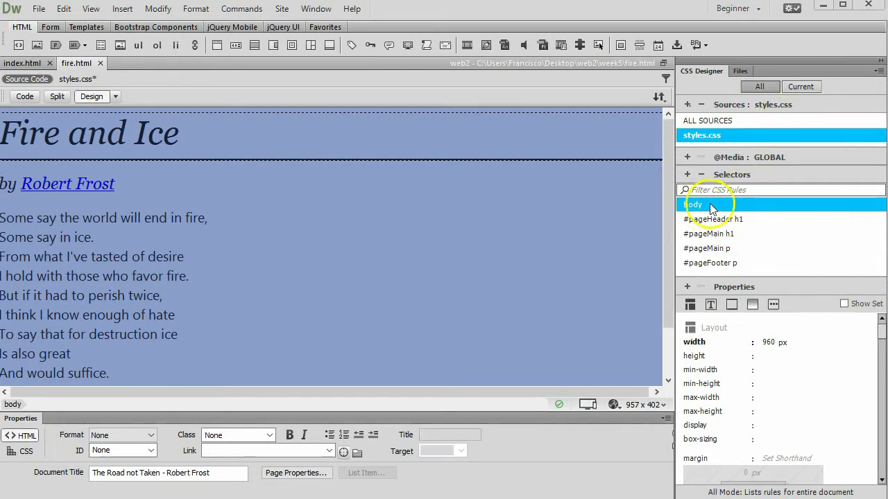
{"action": "left_click", "coordinate": [687, 174]}
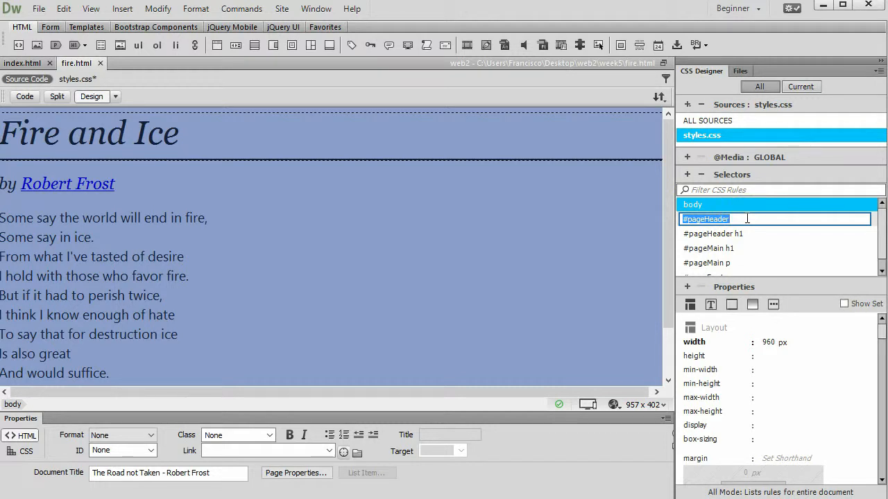
{"action": "type", "text": "a"}
{"action": "key", "text": "Return"}
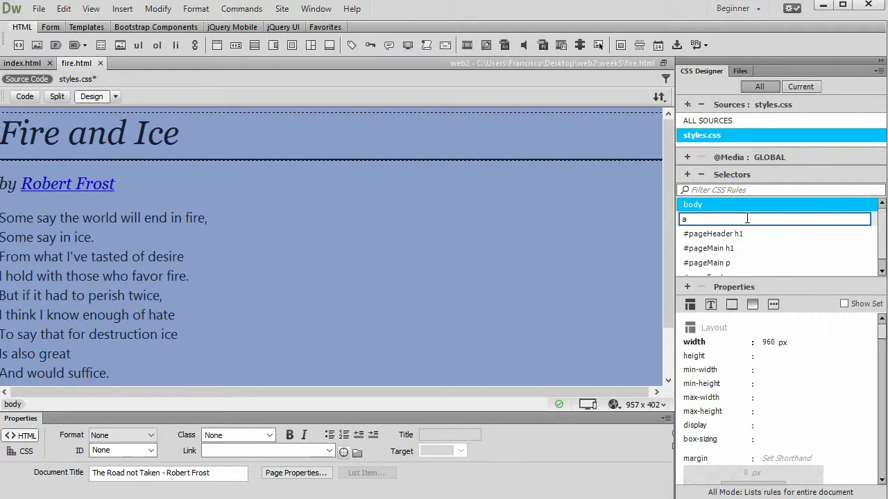
{"action": "key", "text": "Return"}
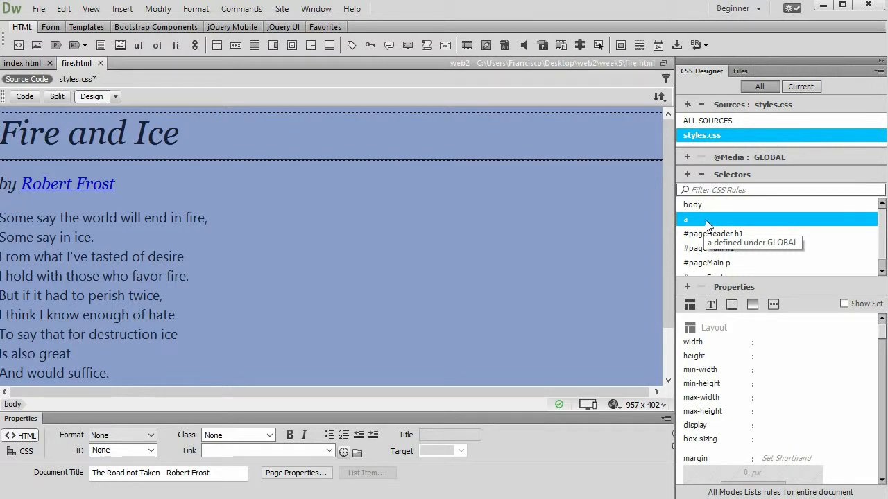
- Copy the body rule's text color #151F36 into the a rule and check the links in fire.html
{"action": "left_click", "coordinate": [711, 305]}
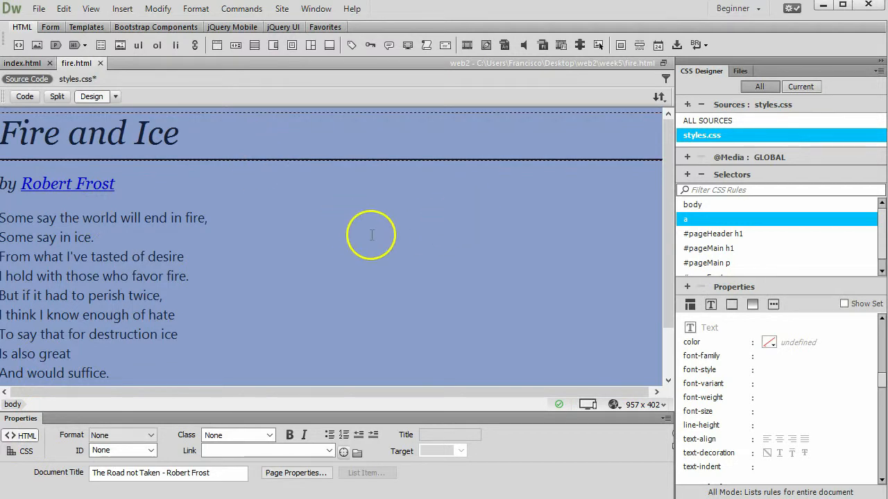
{"action": "left_click", "coordinate": [702, 204]}
{"action": "left_click", "coordinate": [799, 342]}
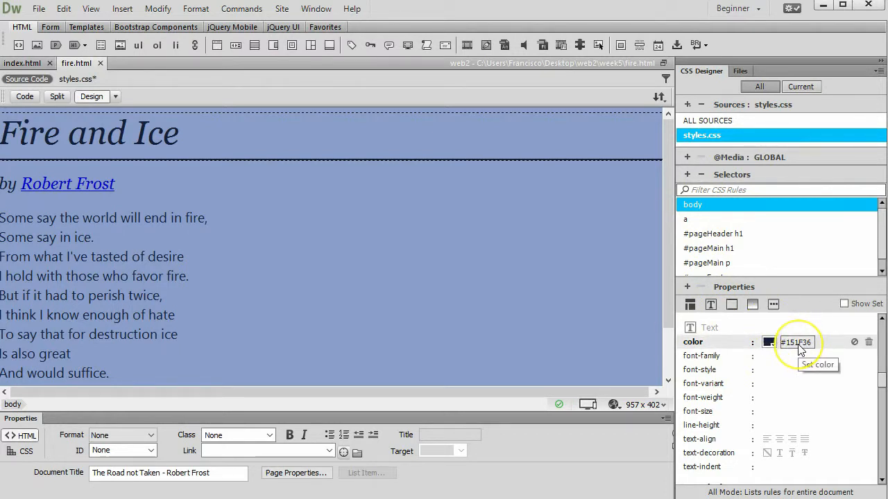
{"action": "double_click", "coordinate": [799, 345]}
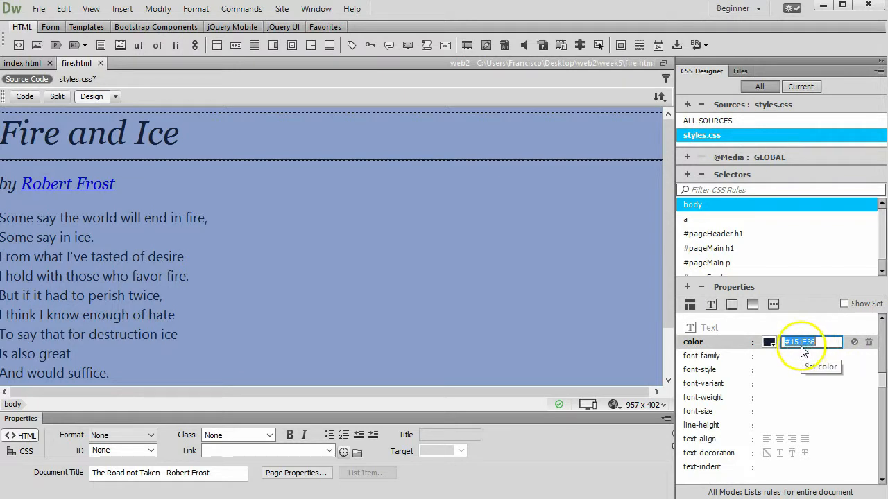
{"action": "left_click", "coordinate": [691, 222]}
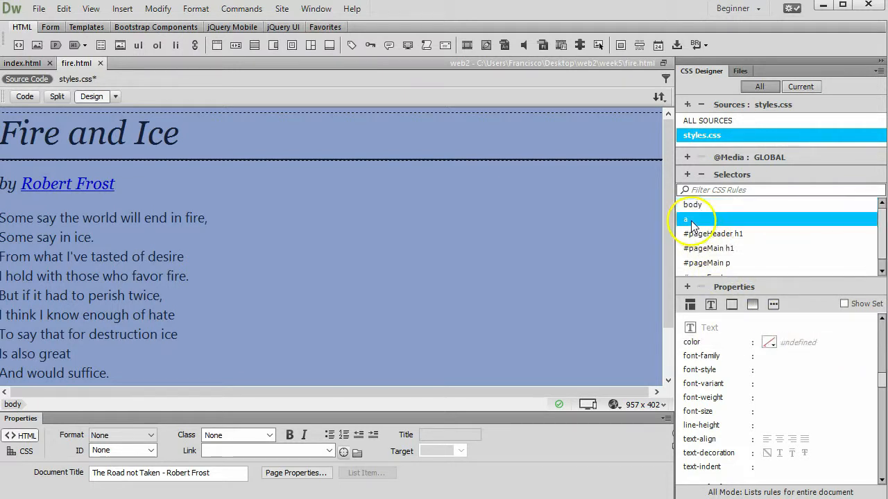
{"action": "left_click", "coordinate": [808, 342]}
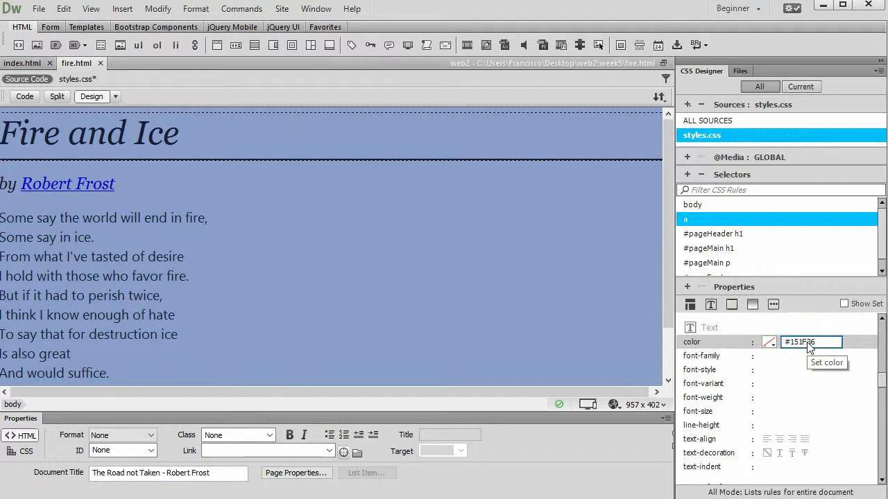
{"action": "key", "text": "Return"}
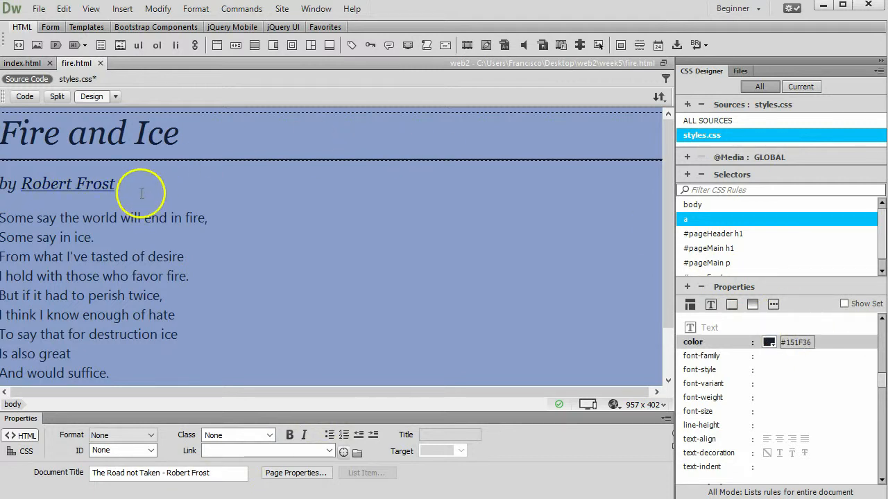
{"action": "left_click", "coordinate": [77, 184]}
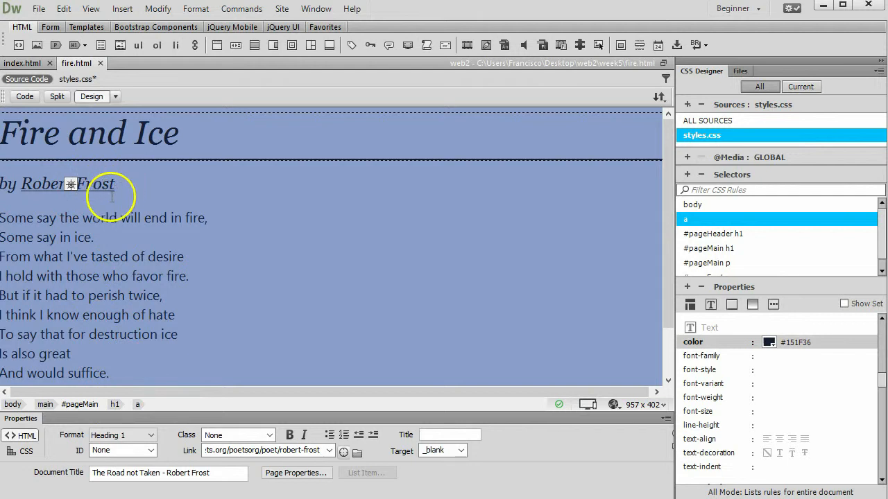
{"action": "scroll", "coordinate": [144, 221], "scroll_direction": "down", "scroll_amount": 2}
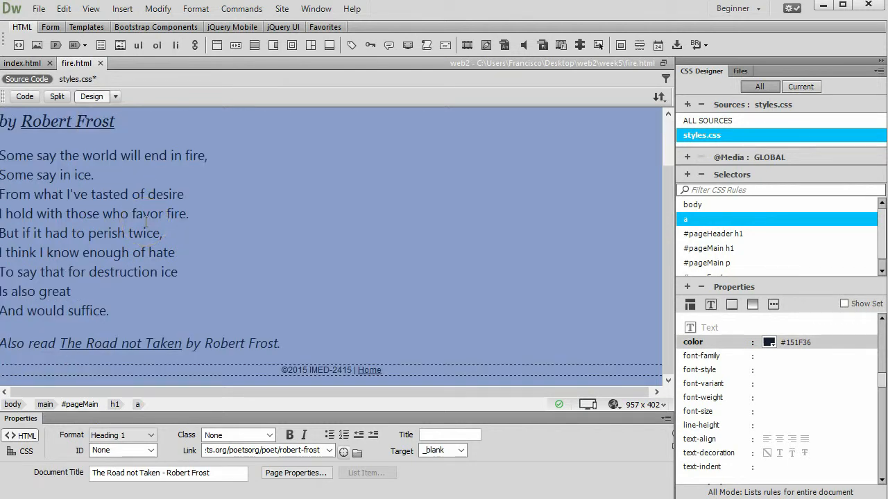
- Set the a rule's text-decoration to none in styles.css and check the poem and footer links in fire.html
{"action": "left_click", "coordinate": [164, 342]}
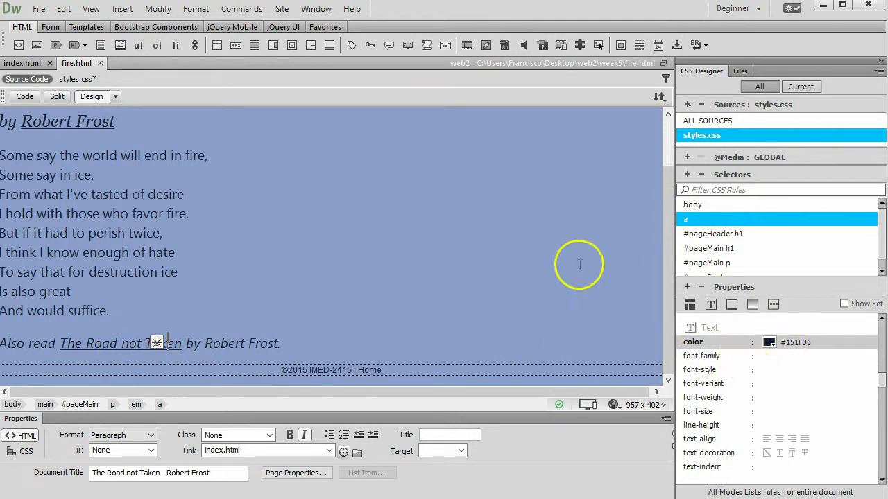
{"action": "left_click", "coordinate": [767, 452]}
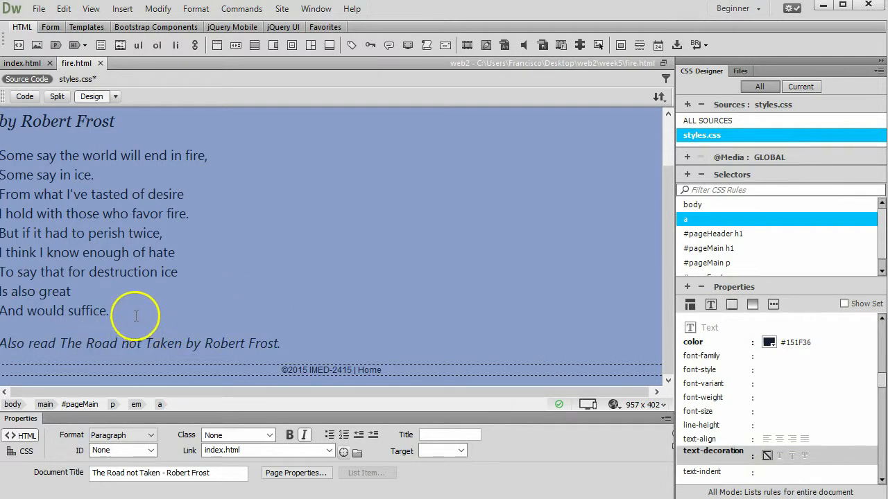
{"action": "scroll", "coordinate": [129, 305], "scroll_direction": "up", "scroll_amount": 3}
{"action": "left_click", "coordinate": [91, 181]}
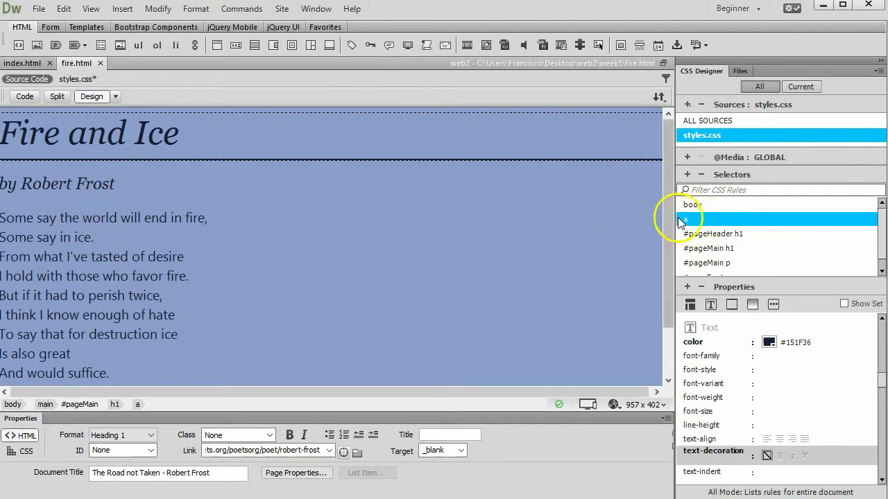
{"action": "scroll", "coordinate": [269, 288], "scroll_direction": "down", "scroll_amount": 2}
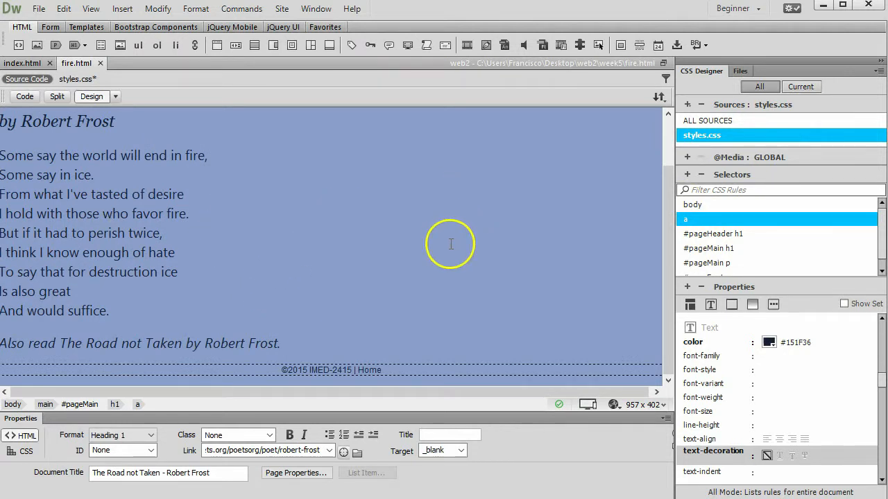
{"action": "scroll", "coordinate": [381, 259], "scroll_direction": "up", "scroll_amount": 2}
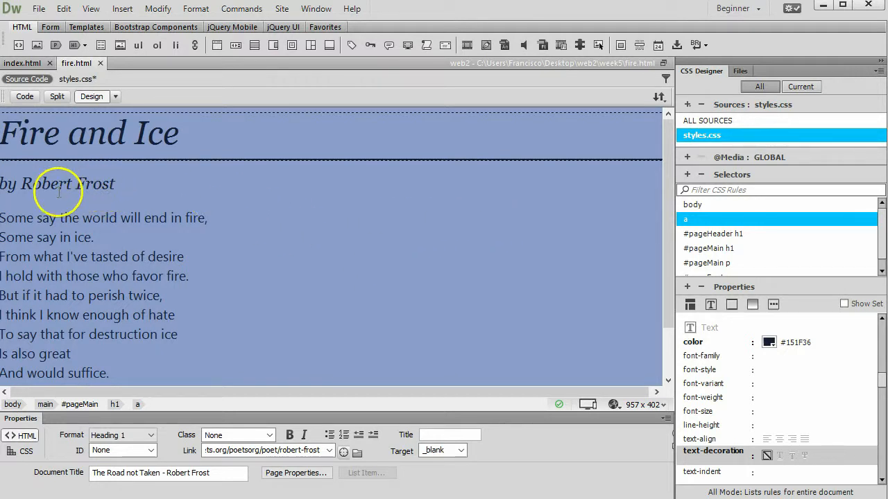
- Duplicate the a rule in styles.css and name the copy a:hover
{"action": "right_click", "coordinate": [698, 226]}
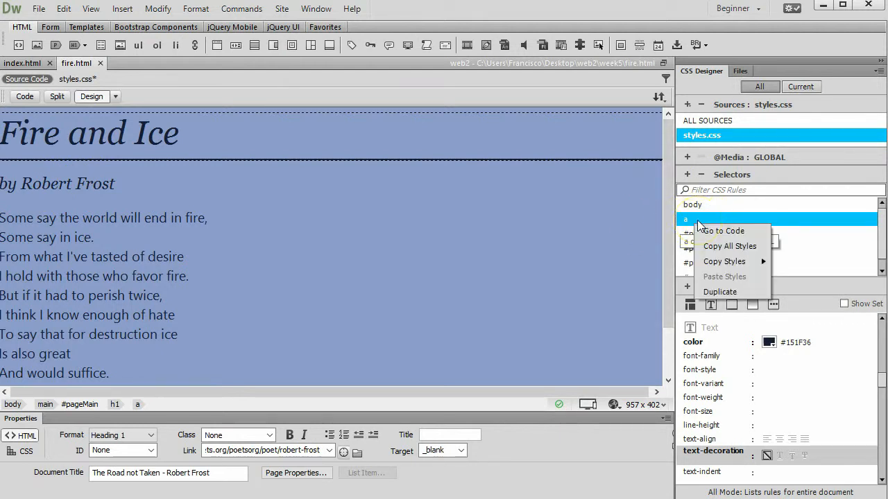
{"action": "left_click", "coordinate": [725, 292]}
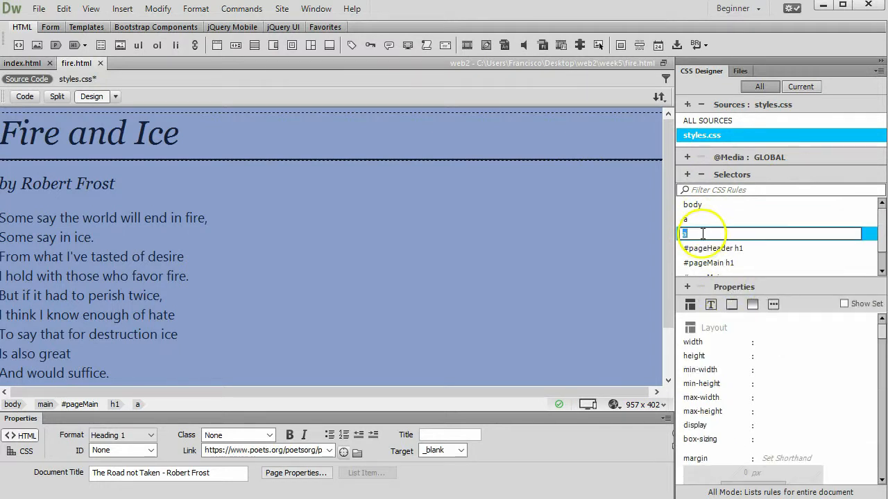
{"action": "left_click", "coordinate": [694, 236]}
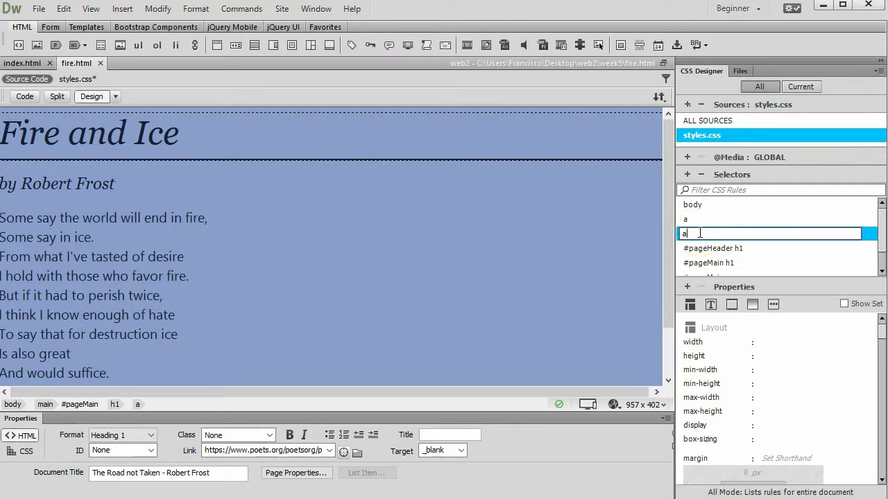
{"action": "type", "text": ":"}
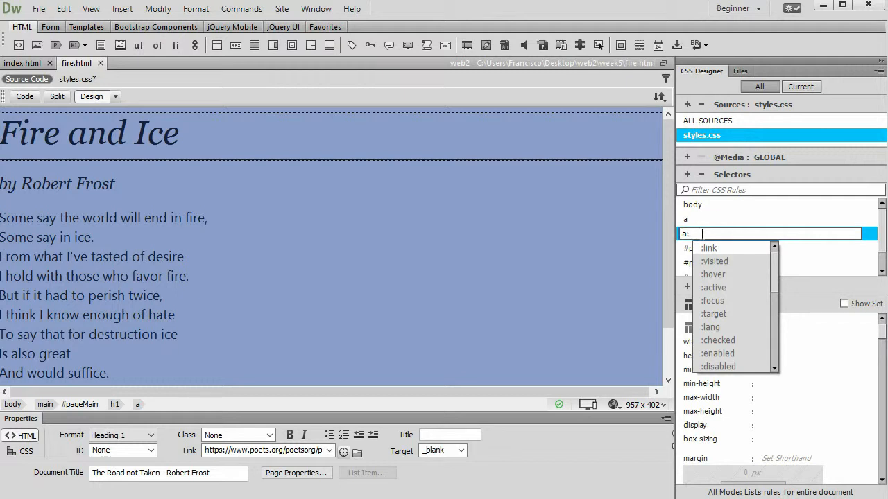
{"action": "double_click", "coordinate": [724, 274]}
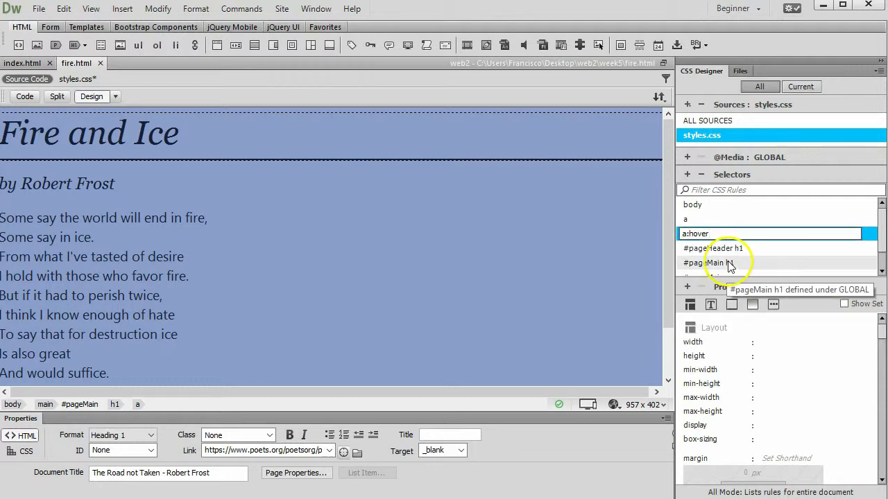
{"action": "key", "text": "Return"}
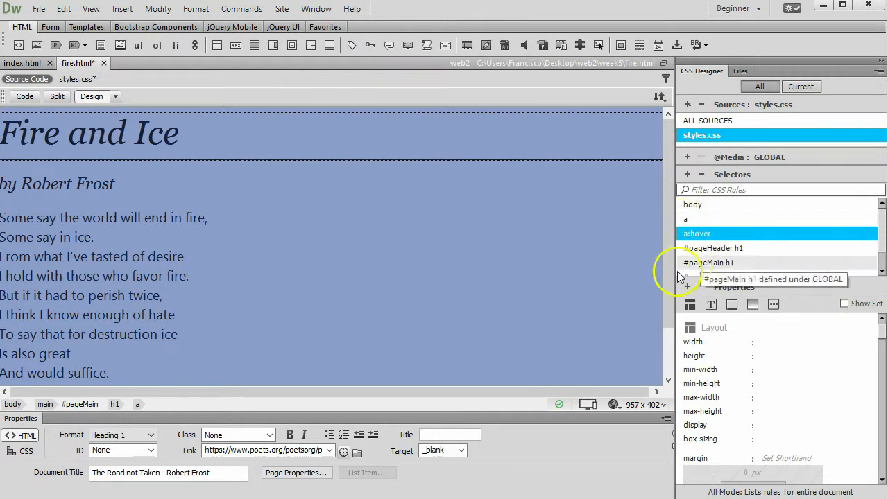
- Set the a:hover rule's text color to #ffffff
{"action": "left_click", "coordinate": [713, 306]}
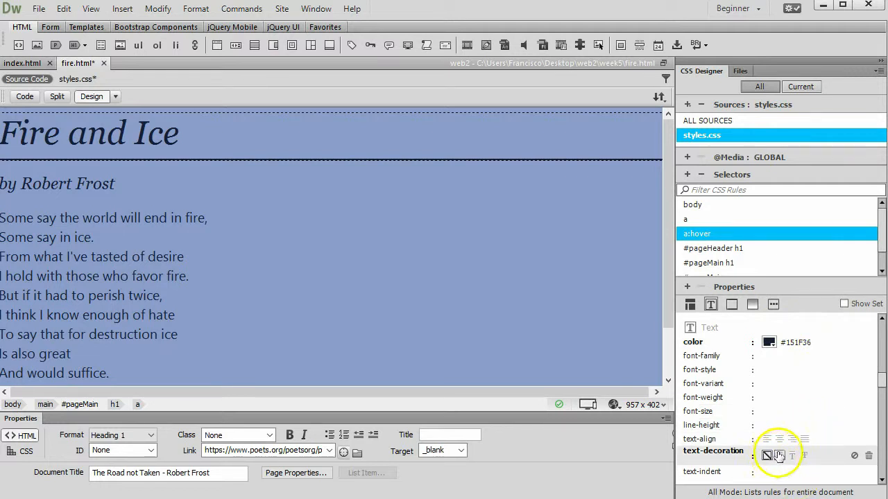
{"action": "left_click", "coordinate": [796, 344]}
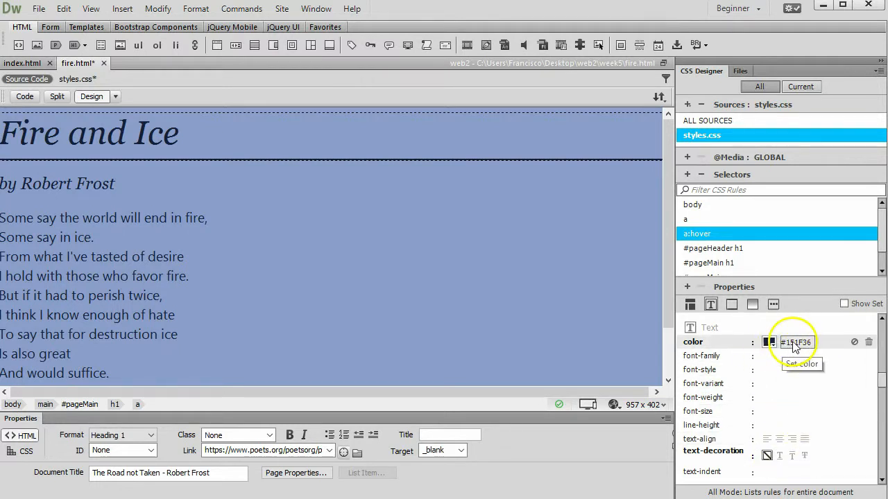
{"action": "left_click", "coordinate": [802, 346]}
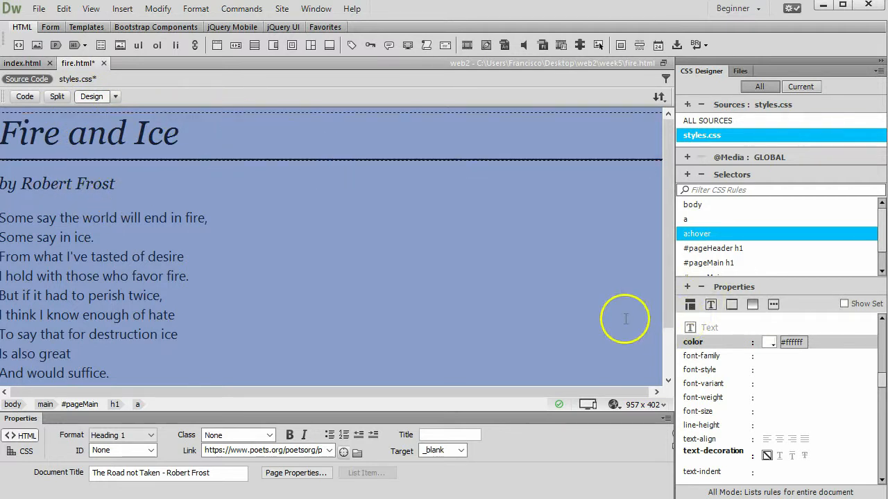
- Preview fire.html in Live view, check the Robert Frost link's hover style, and return to Design view
{"action": "left_click", "coordinate": [115, 97]}
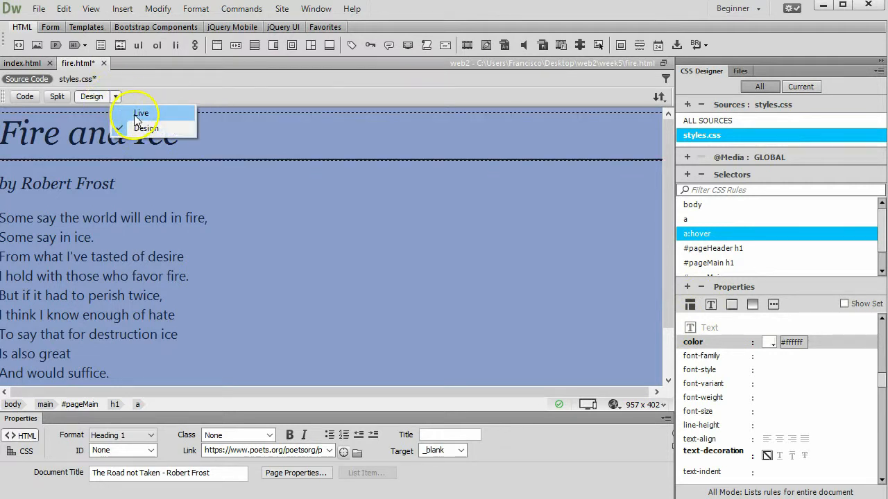
{"action": "left_click", "coordinate": [141, 113]}
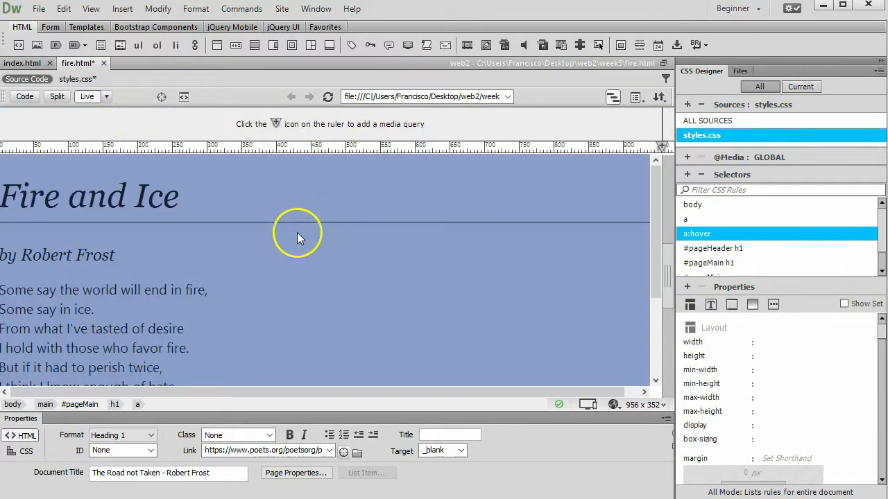
{"action": "left_click", "coordinate": [42, 257]}
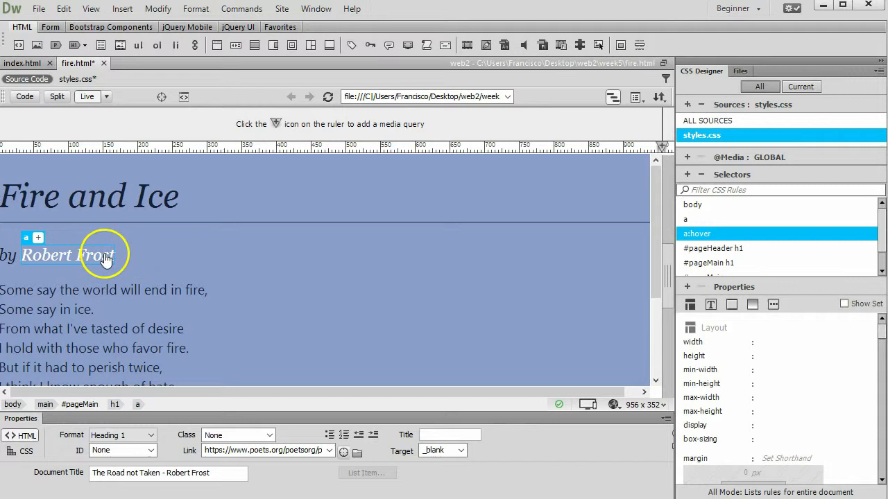
{"action": "scroll", "coordinate": [107, 257], "scroll_direction": "down", "scroll_amount": 3}
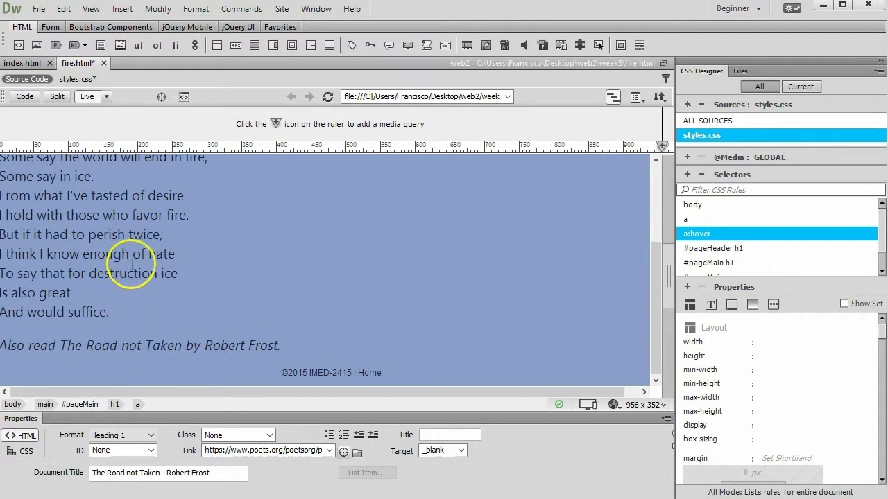
{"action": "left_click", "coordinate": [107, 96]}
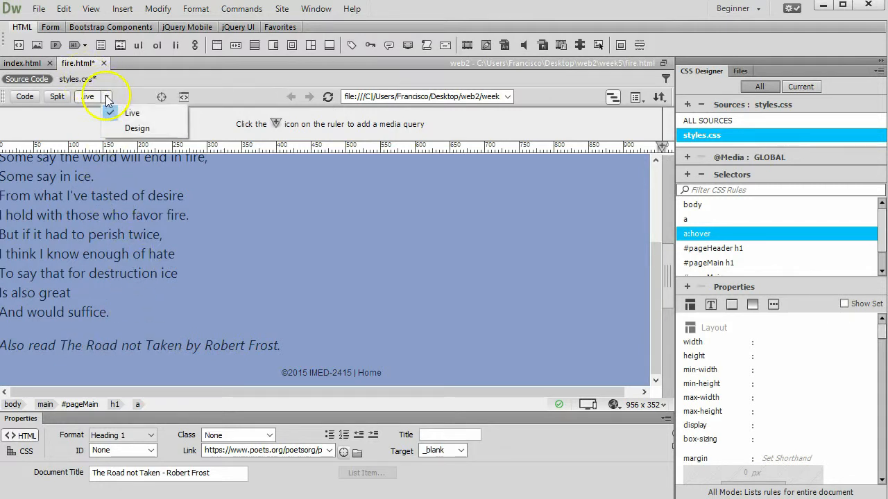
{"action": "left_click", "coordinate": [137, 129]}
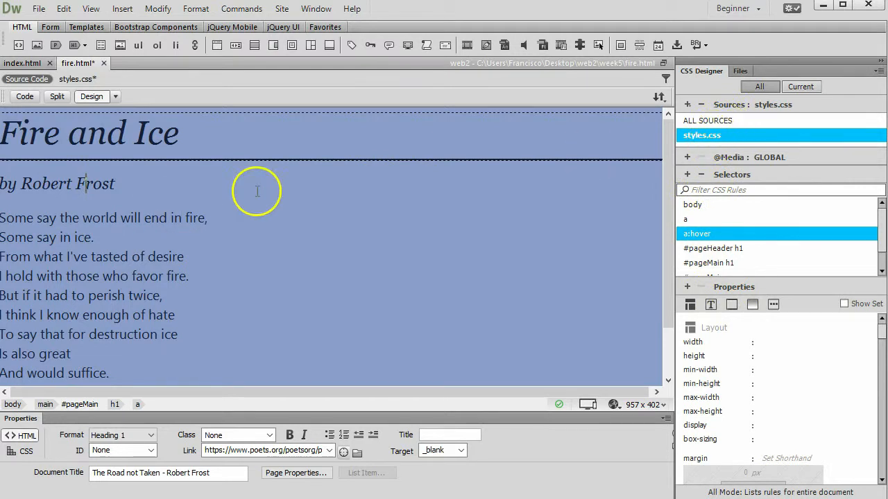
- Preview the Week 5 index.html in Live view, check the hover style of its author and footer links, and return to Design view
{"action": "left_click", "coordinate": [28, 64]}
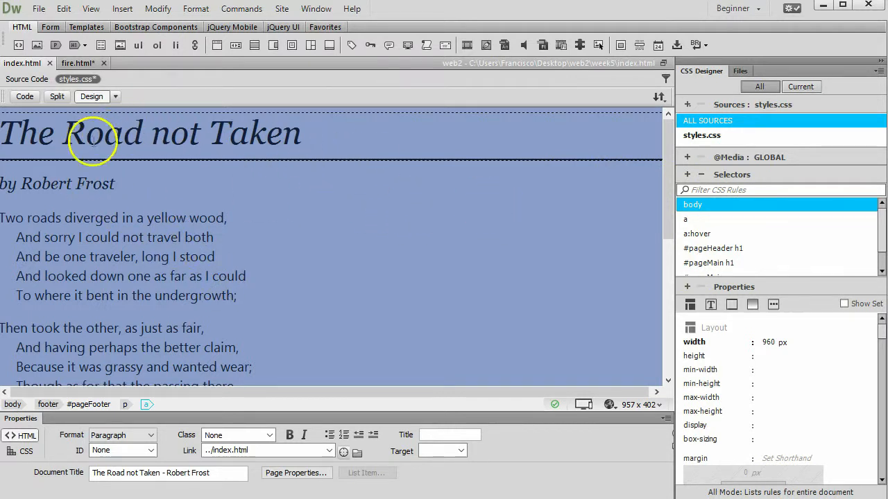
{"action": "left_click", "coordinate": [117, 98]}
{"action": "left_click", "coordinate": [136, 113]}
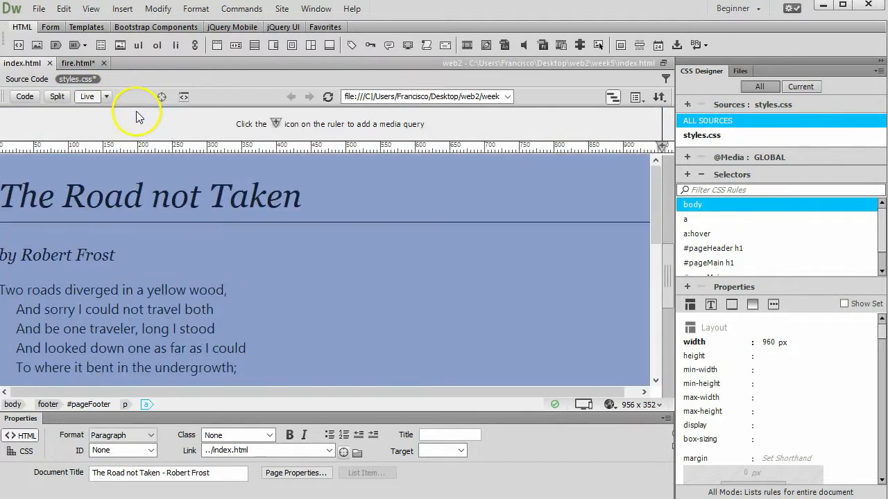
{"action": "scroll", "coordinate": [164, 249], "scroll_direction": "up", "scroll_amount": 5}
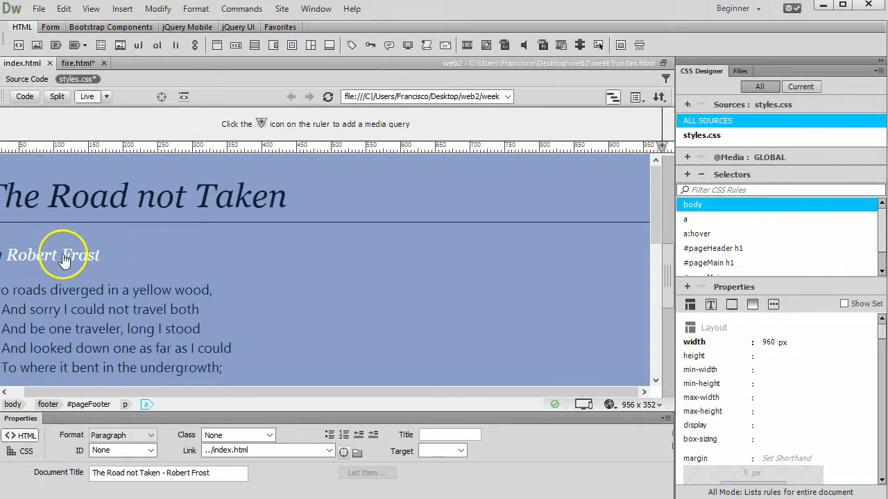
{"action": "left_click_drag", "start_coordinate": [39, 391], "coordinate": [21, 392]}
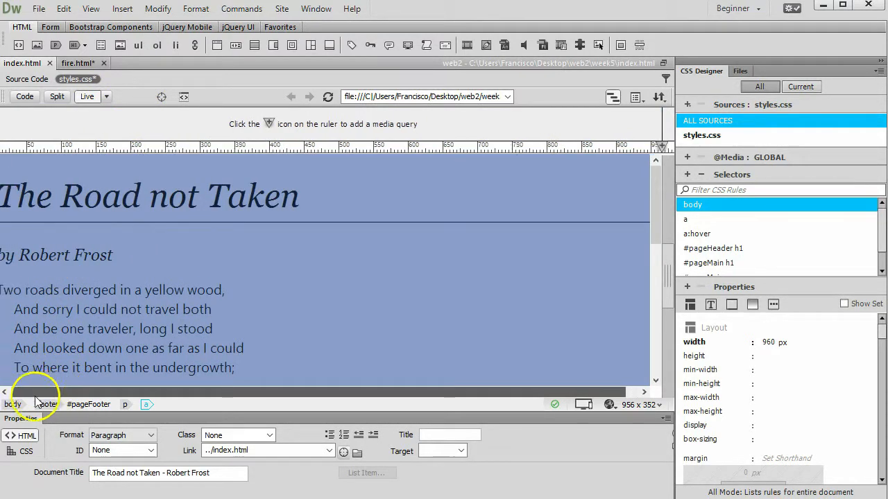
{"action": "scroll", "coordinate": [211, 261], "scroll_direction": "down", "scroll_amount": 5}
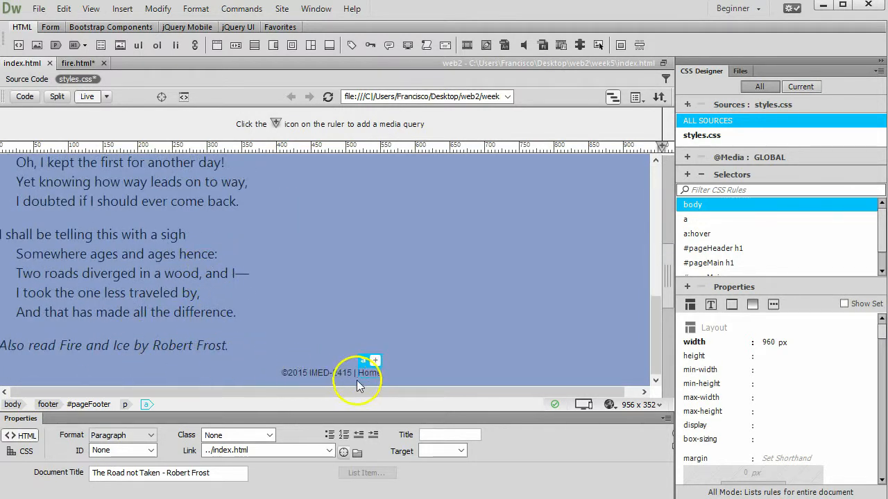
{"action": "scroll", "coordinate": [134, 172], "scroll_direction": "up", "scroll_amount": 5}
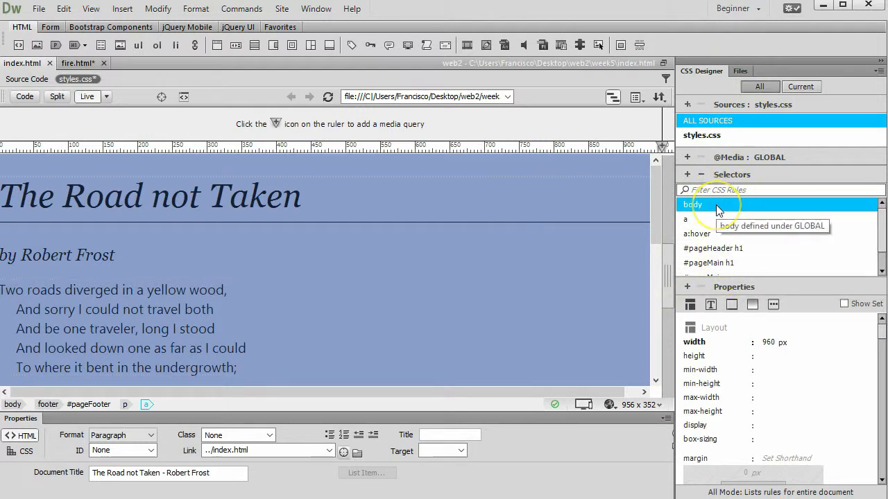
{"action": "left_click", "coordinate": [443, 271]}
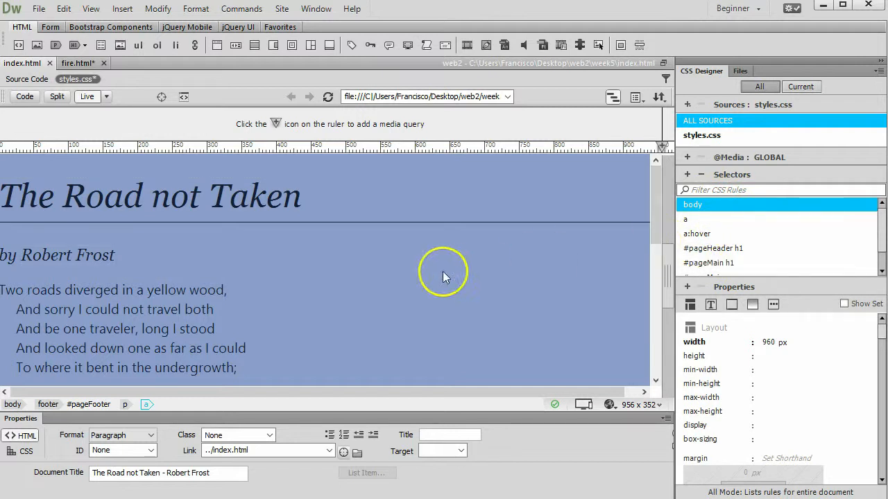
{"action": "left_click", "coordinate": [106, 97]}
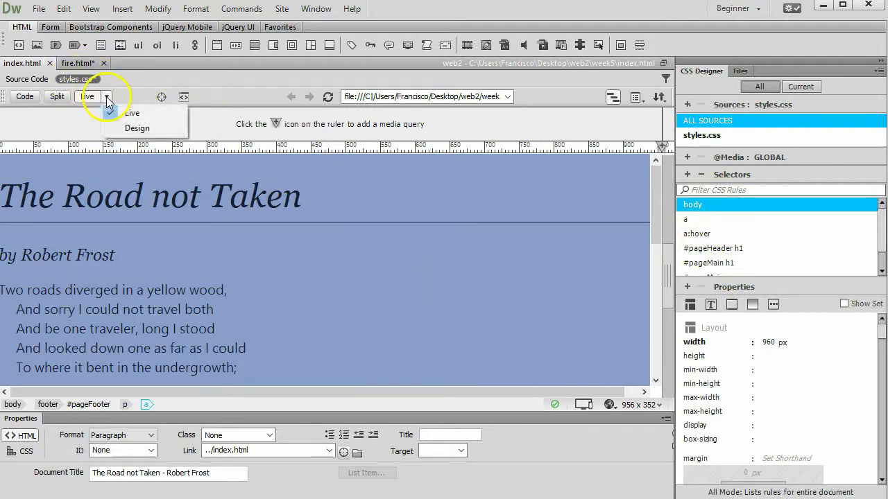
{"action": "left_click", "coordinate": [138, 129]}
{"action": "scroll", "coordinate": [166, 173], "scroll_direction": "up", "scroll_amount": 10}
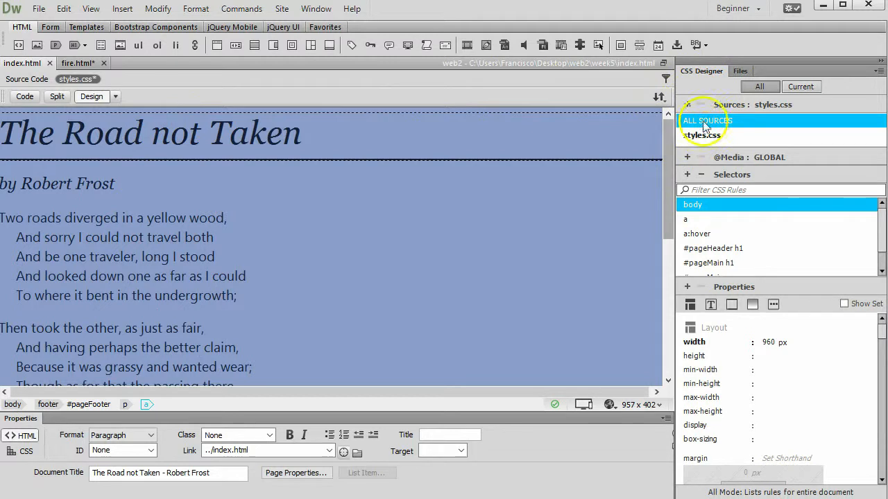
- Upload the week5 folder to the remote server, saving all modified files and including dependent files
{"action": "left_click", "coordinate": [742, 72]}
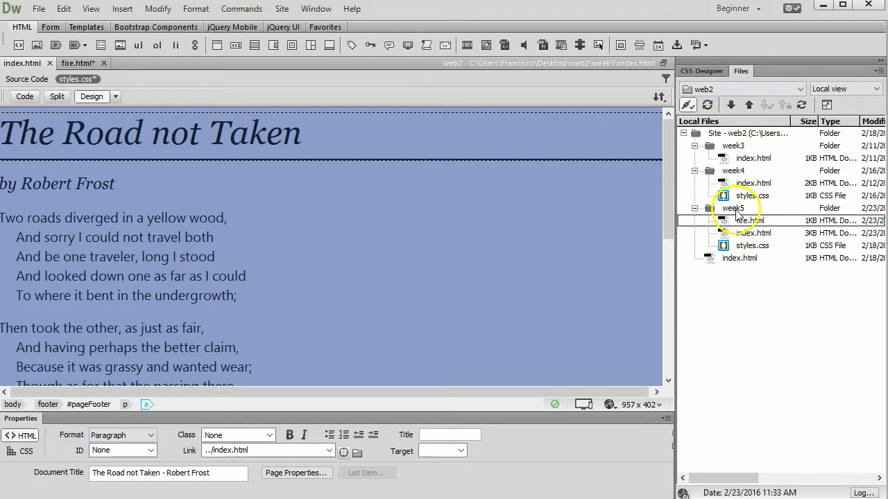
{"action": "left_click", "coordinate": [734, 211]}
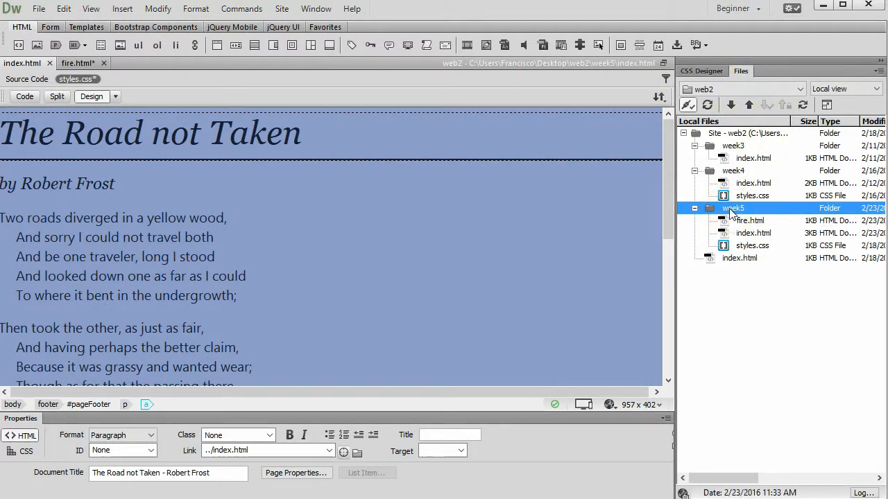
{"action": "right_click", "coordinate": [732, 213]}
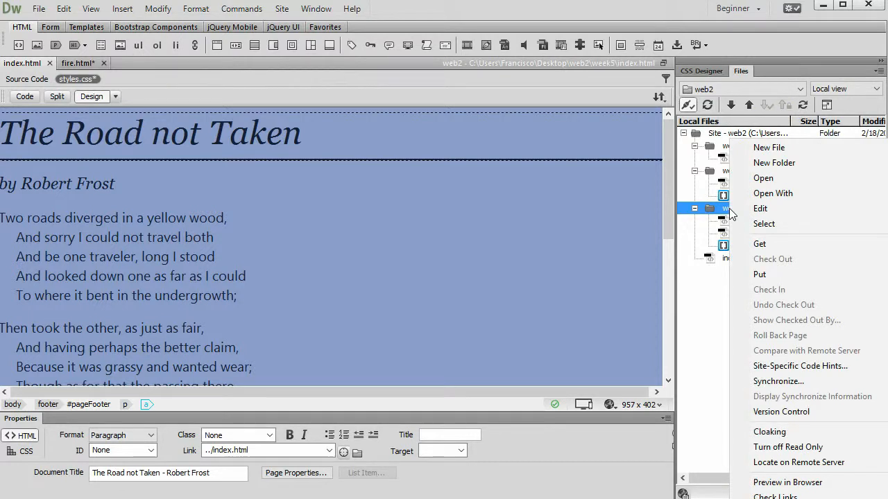
{"action": "left_click", "coordinate": [770, 274]}
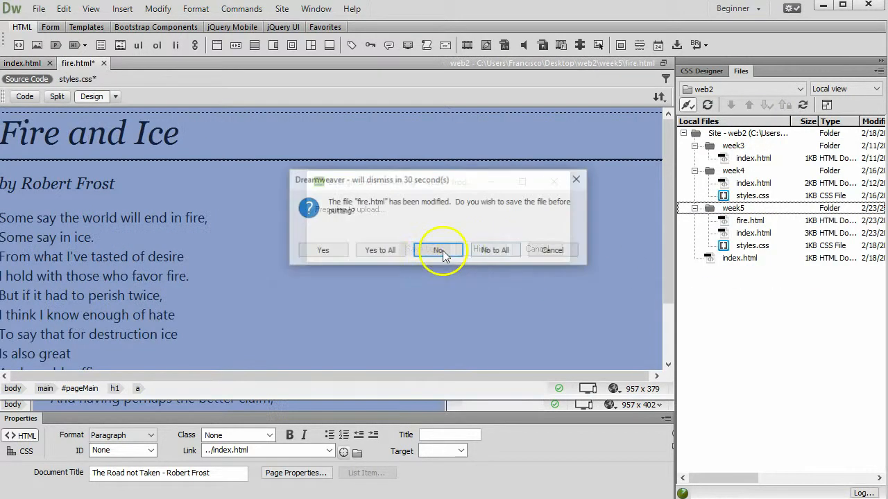
{"action": "left_click", "coordinate": [381, 256]}
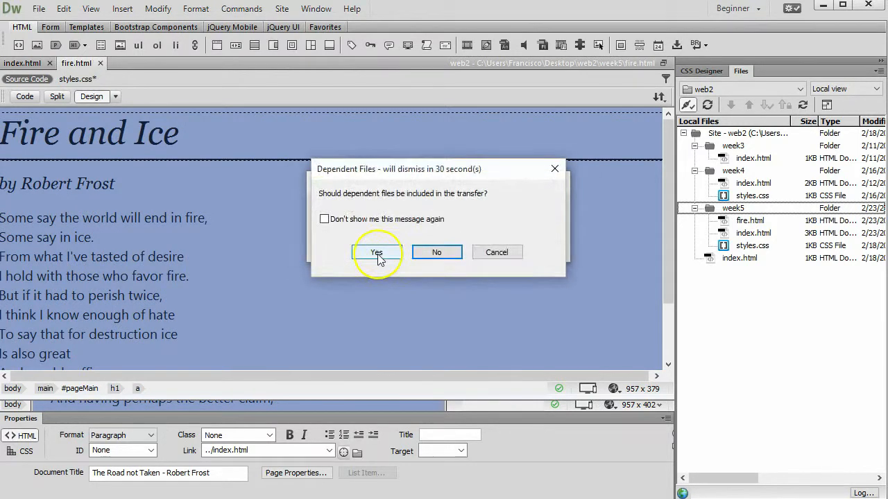
{"action": "left_click", "coordinate": [376, 253]}
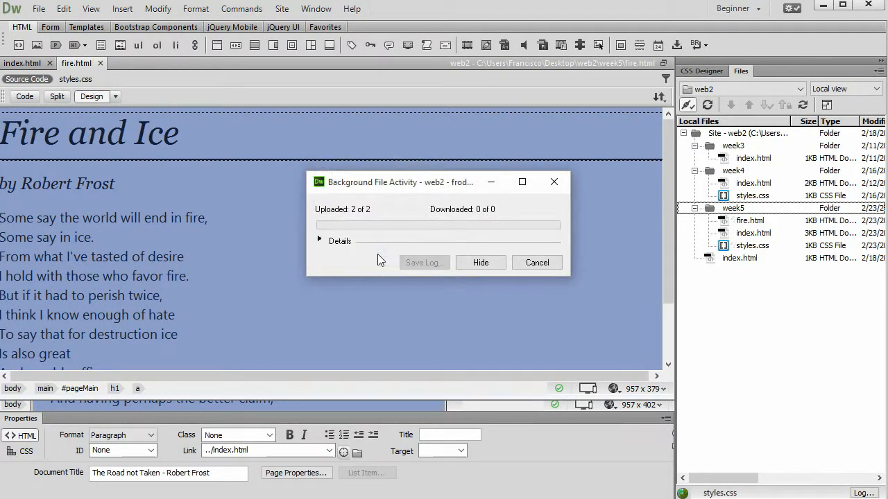